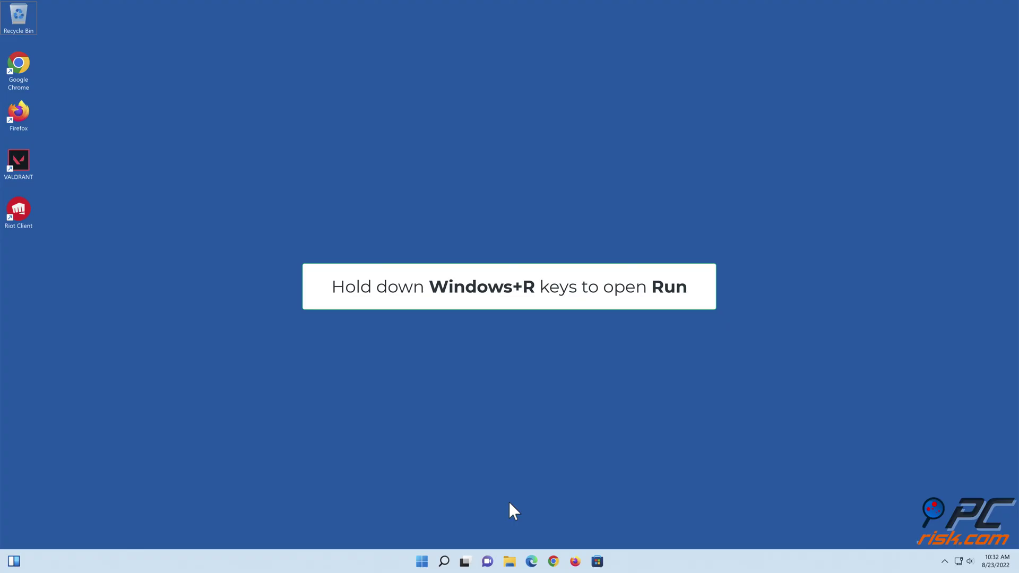
# Step: Launch Command Prompt as administrator by running cmd from the Run box
pyautogui.press('super+r')
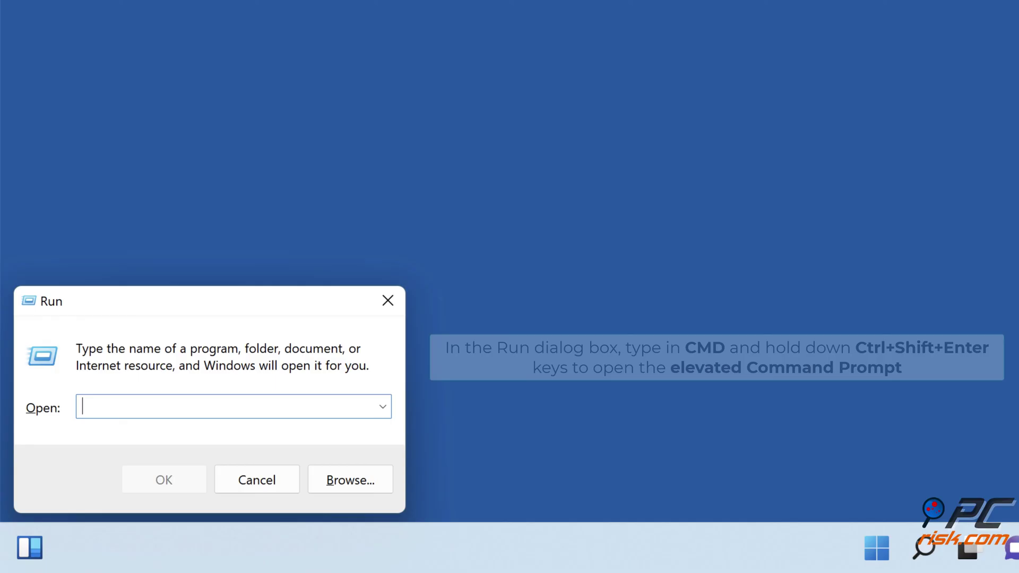
pyautogui.write('c')
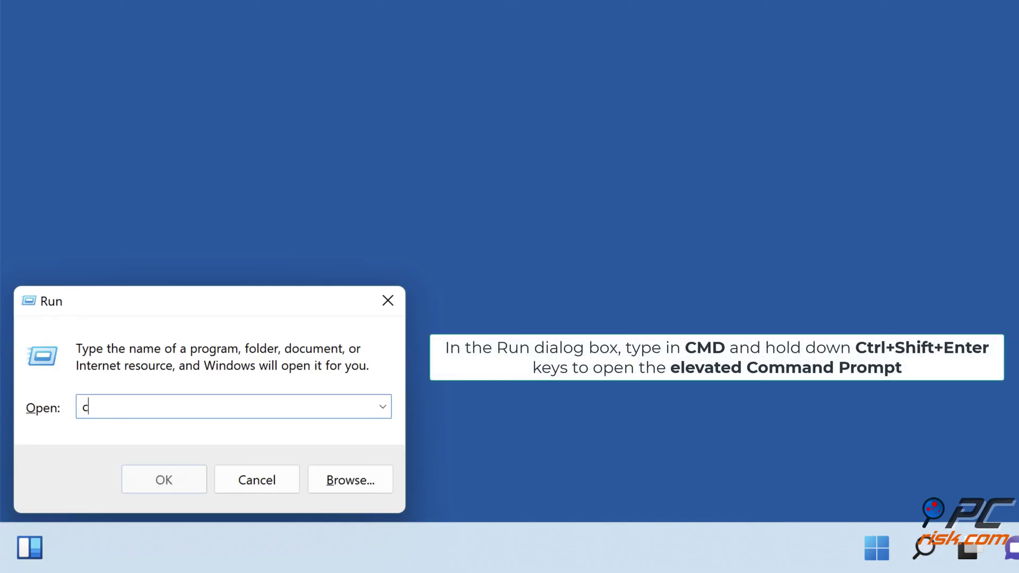
pyautogui.write('md')
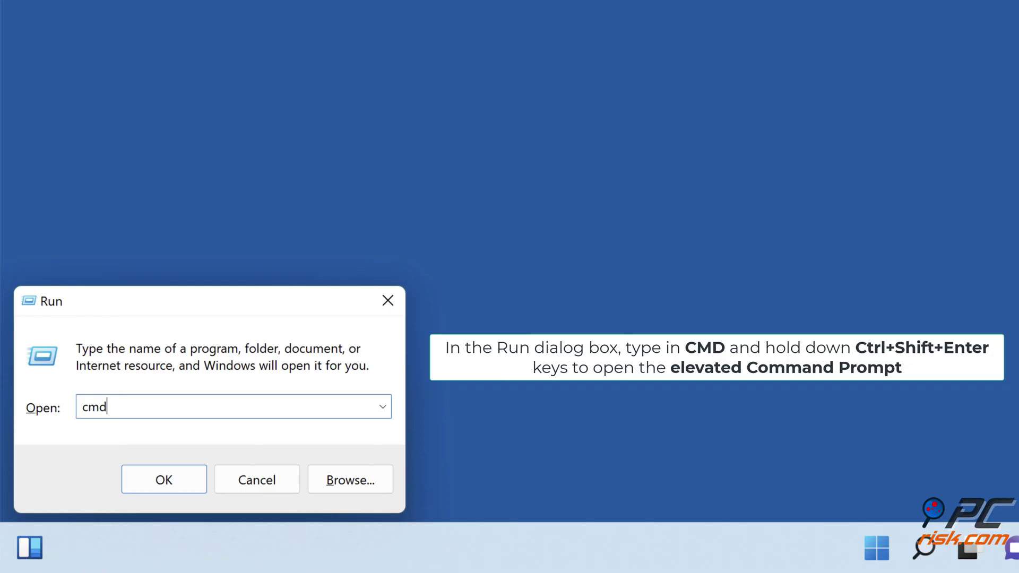
pyautogui.hotkey('ctrl', 'shift', 'Return')
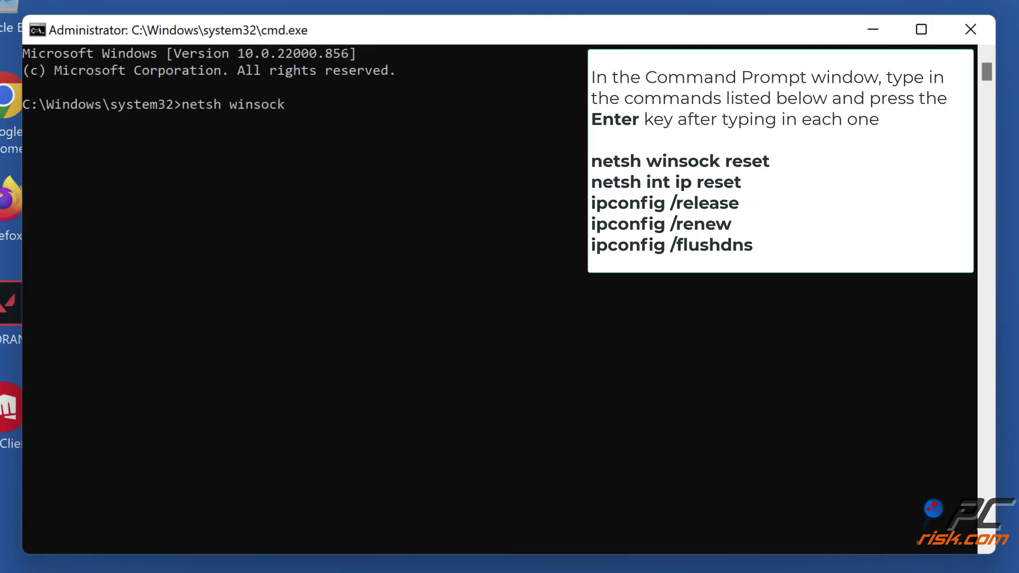
# Step: Run netsh winsock reset, netsh int ip reset, ipconfig /release, /renew and /flushdns
pyautogui.press('Return')
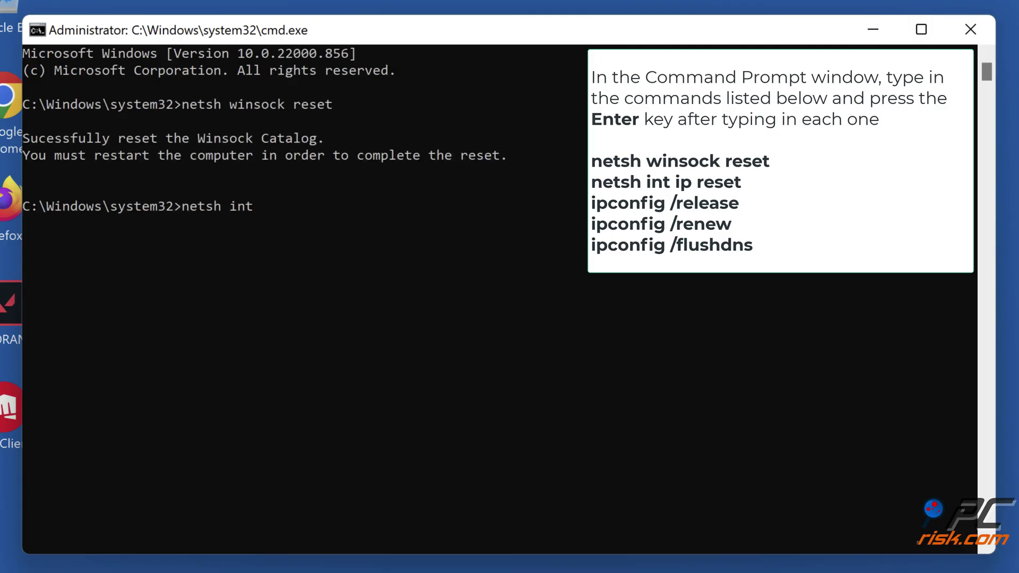
pyautogui.press('Return')
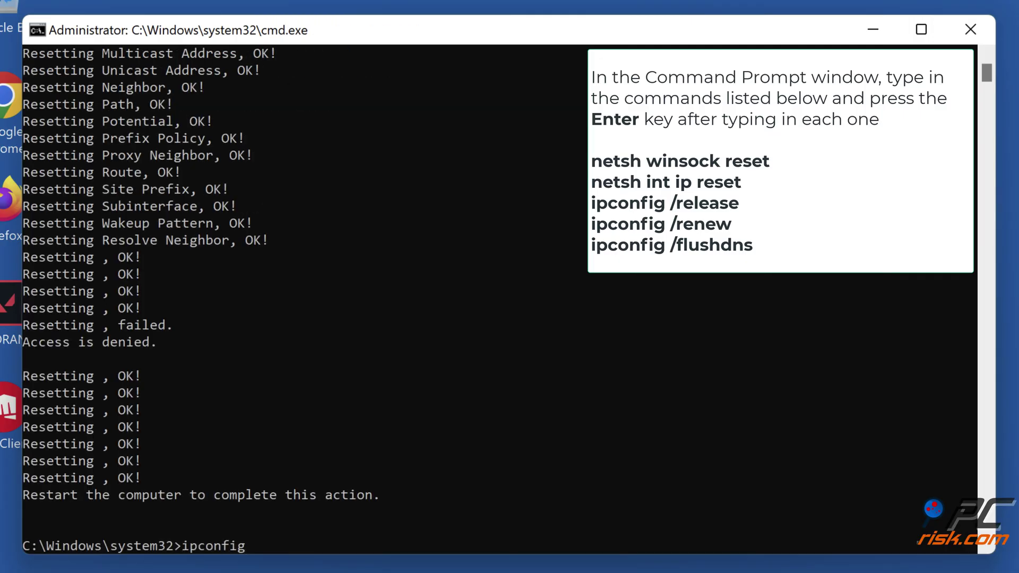
pyautogui.press('Return')
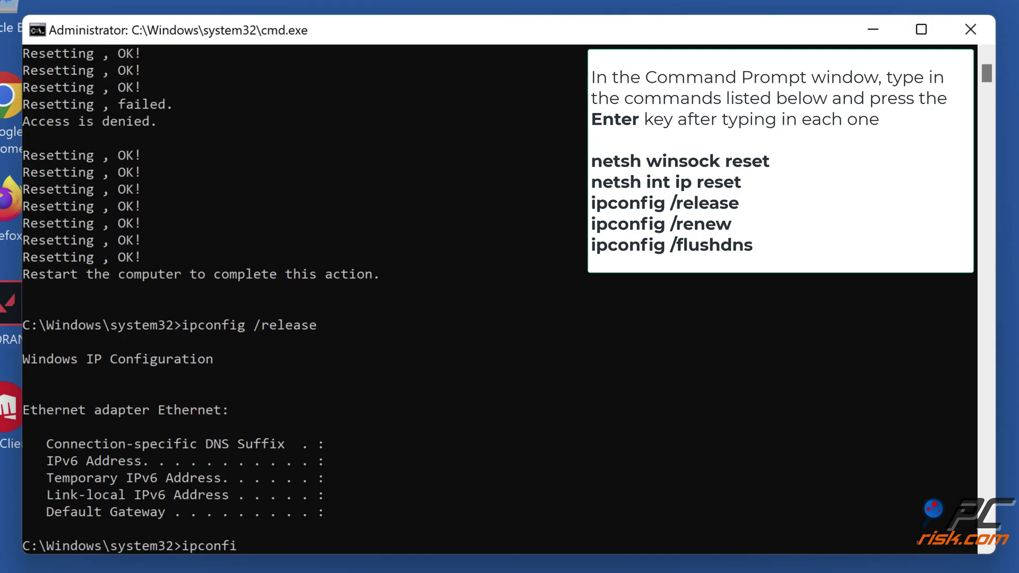
pyautogui.press('Return')
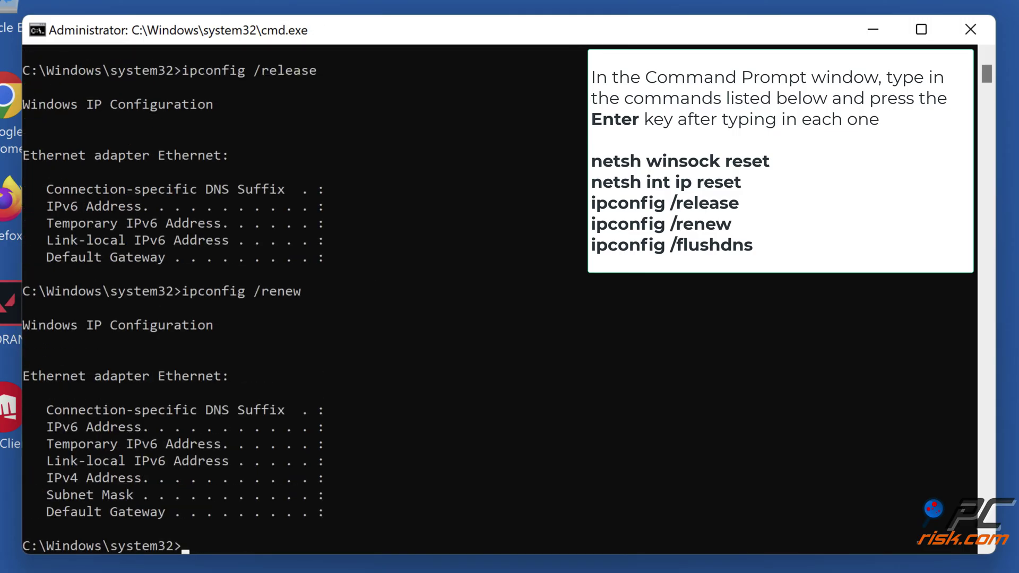
pyautogui.press('Return')
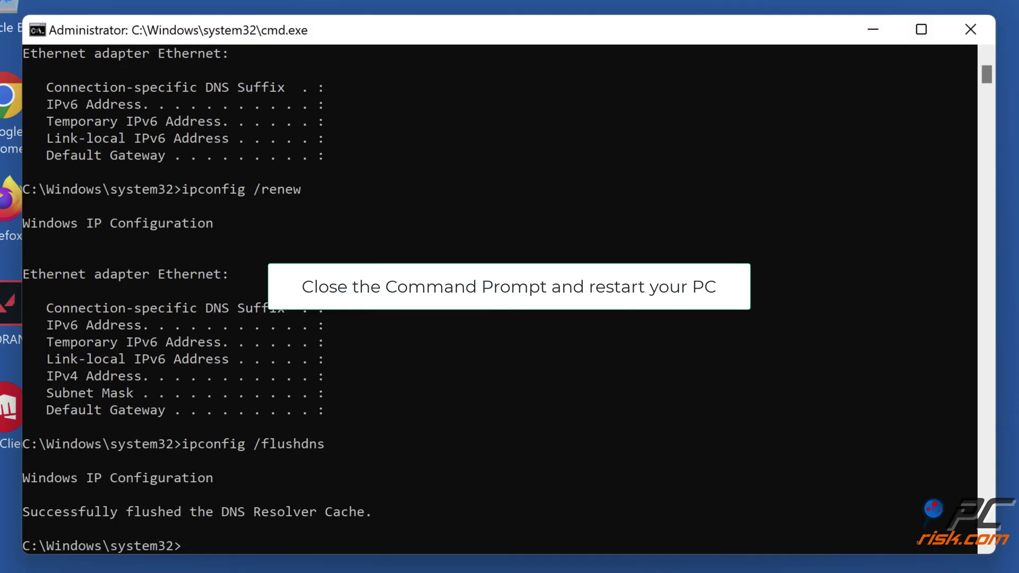
# Step: Close Command Prompt and restart the PC from the Start menu
pyautogui.click(970, 29)
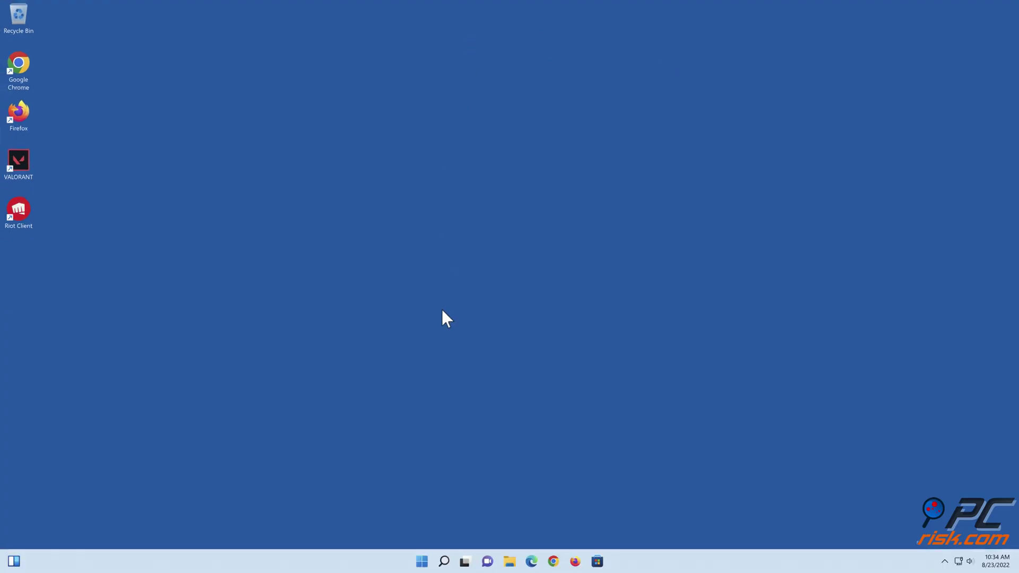
pyautogui.click(423, 562)
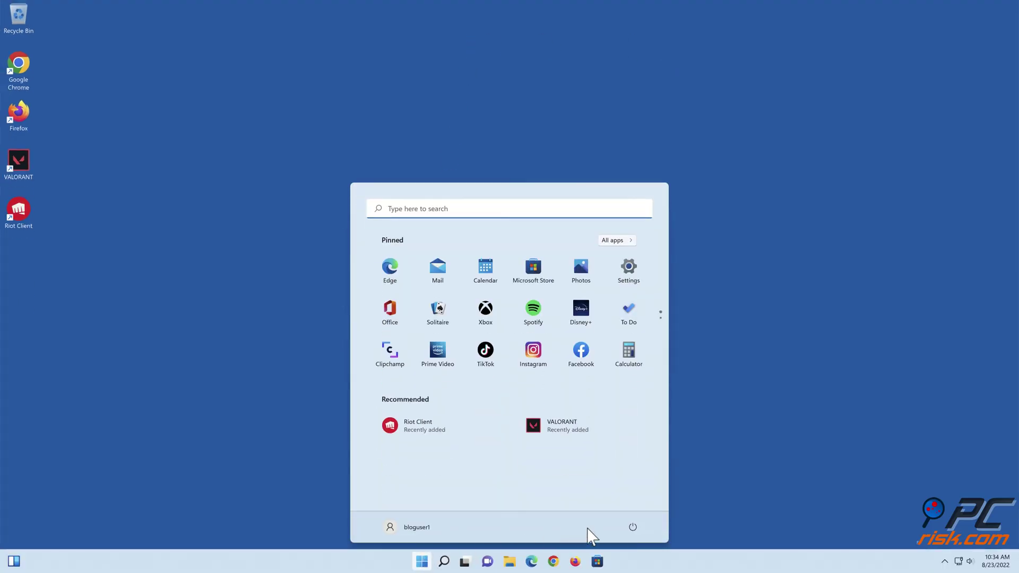
pyautogui.click(633, 527)
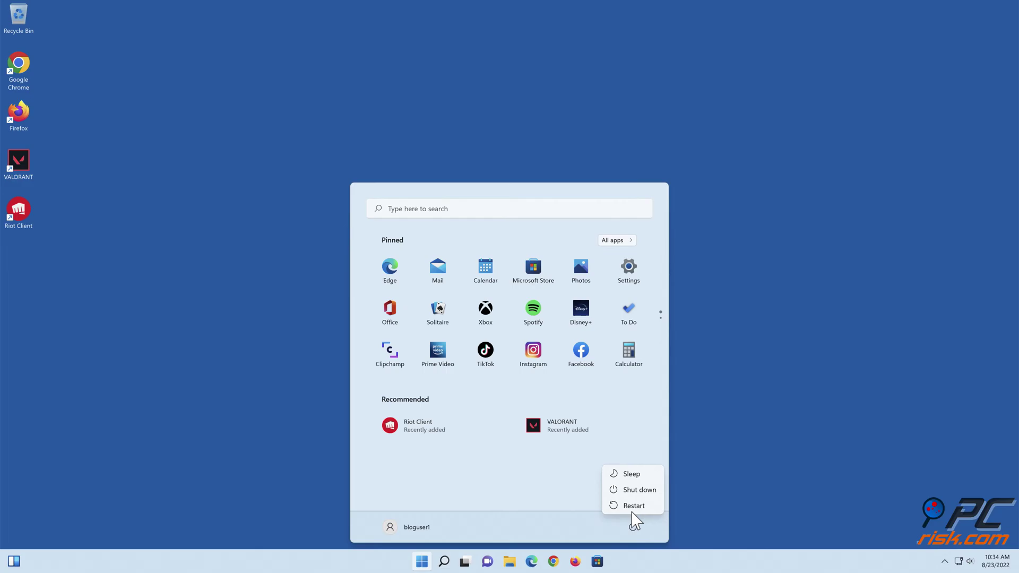
pyautogui.click(632, 509)
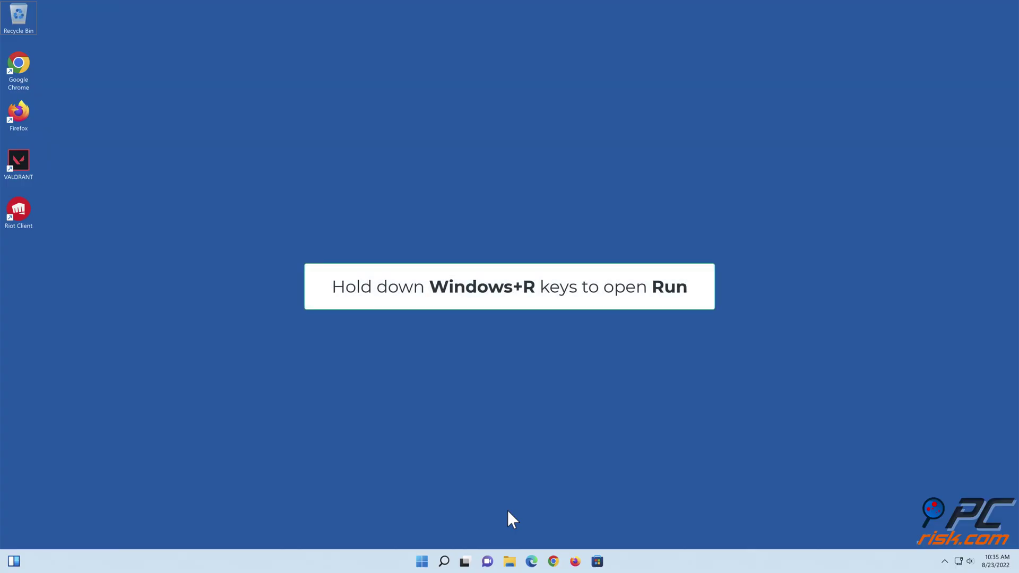
# Step: Open Network Connections by running ncpa.cpl from the Run box
pyautogui.press('super+r')
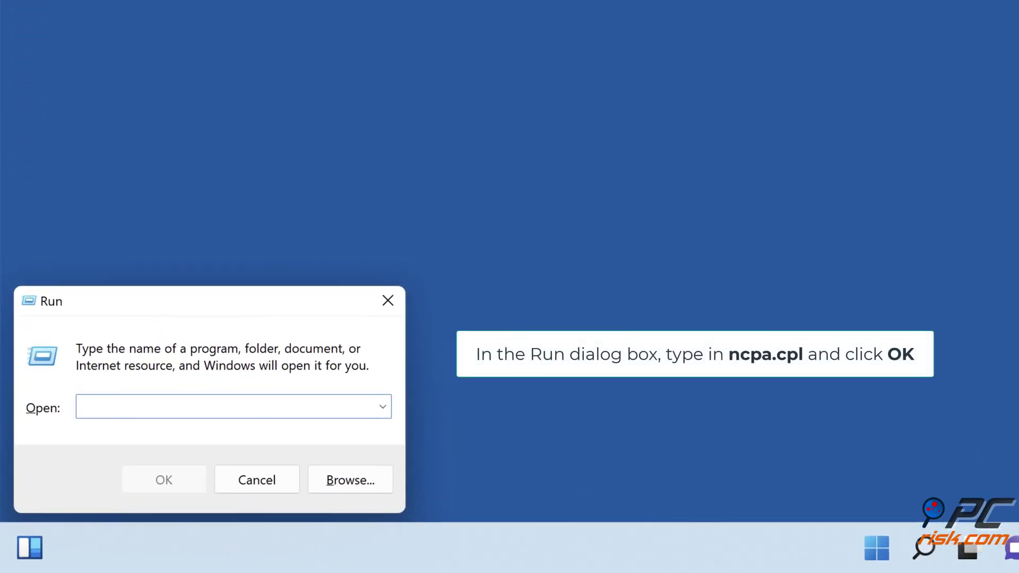
pyautogui.write('ncpa.cpl')
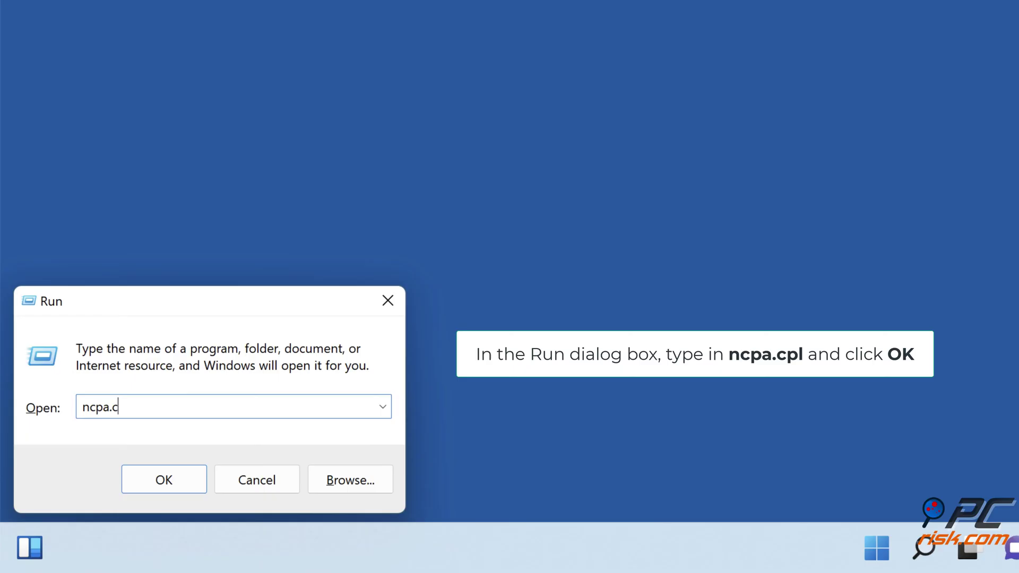
pyautogui.click(168, 492)
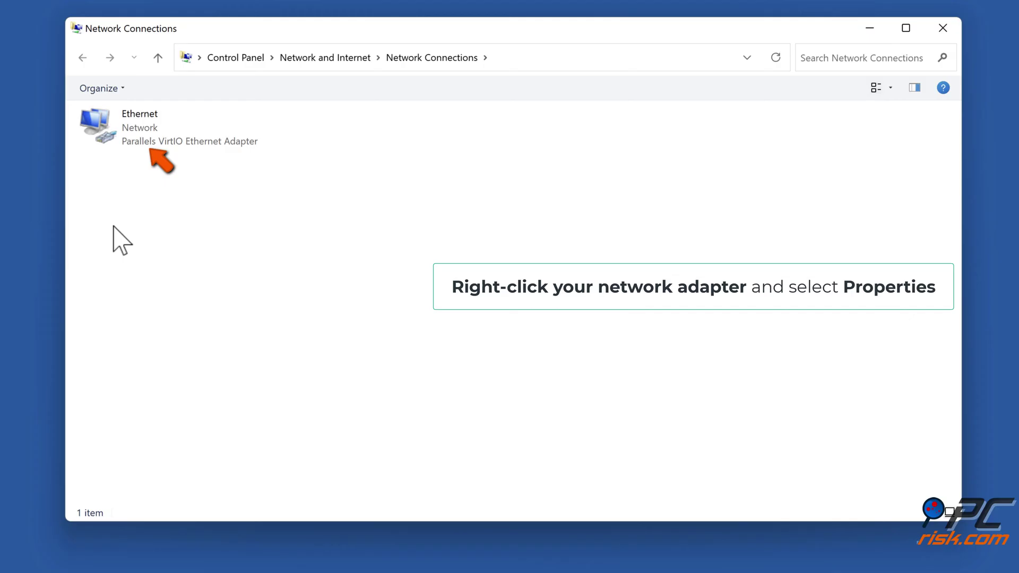
# Step: Open the Ethernet adapter's properties and select Internet Protocol Version 4 (TCP/IPv4)
pyautogui.rightClick(137, 141)
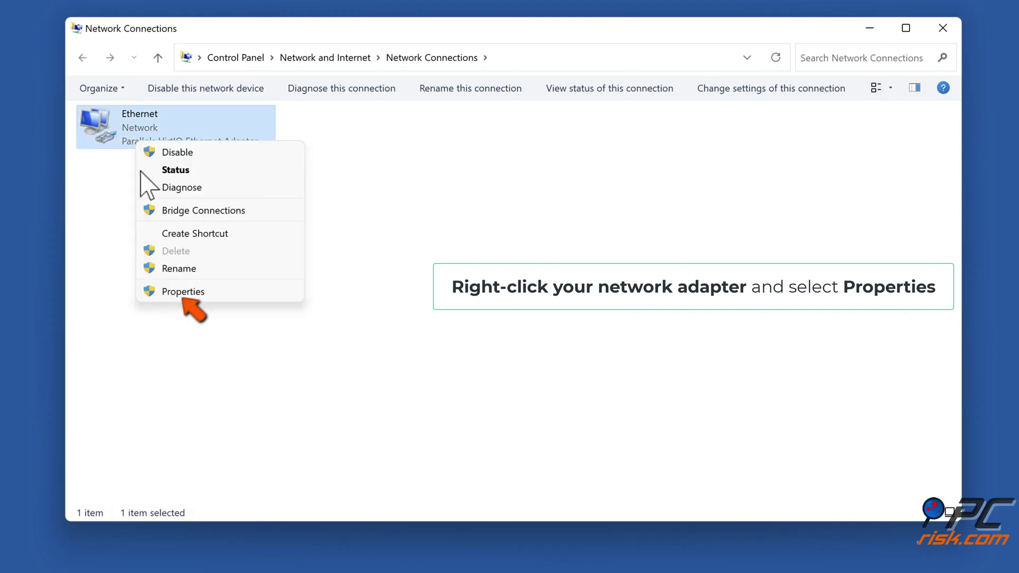
pyautogui.click(183, 292)
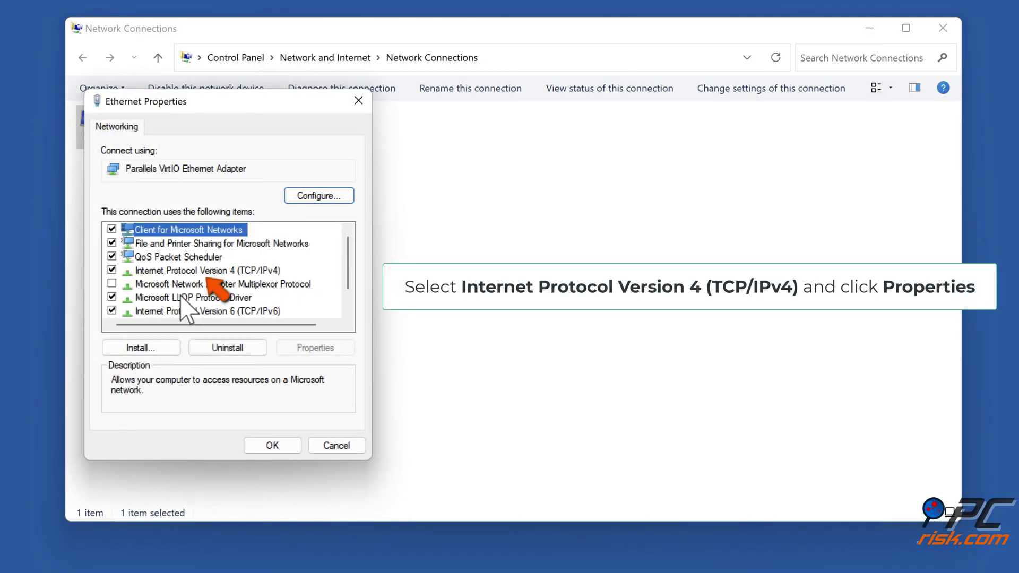
pyautogui.click(192, 271)
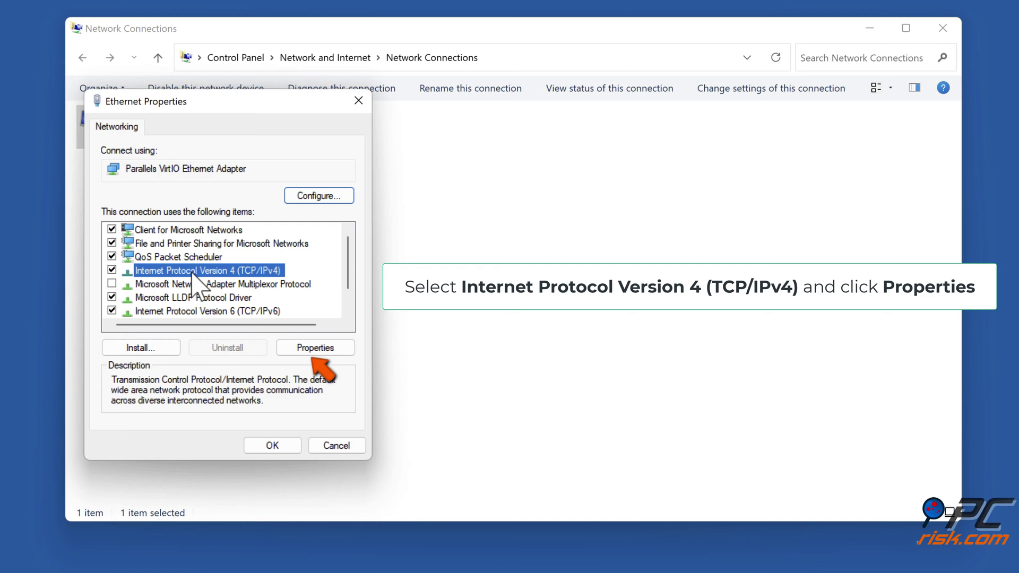
# Step: Set IPv4 to use DNS servers 1.1.1.1 preferred and 1.0.0.1 alternate
pyautogui.click(313, 349)
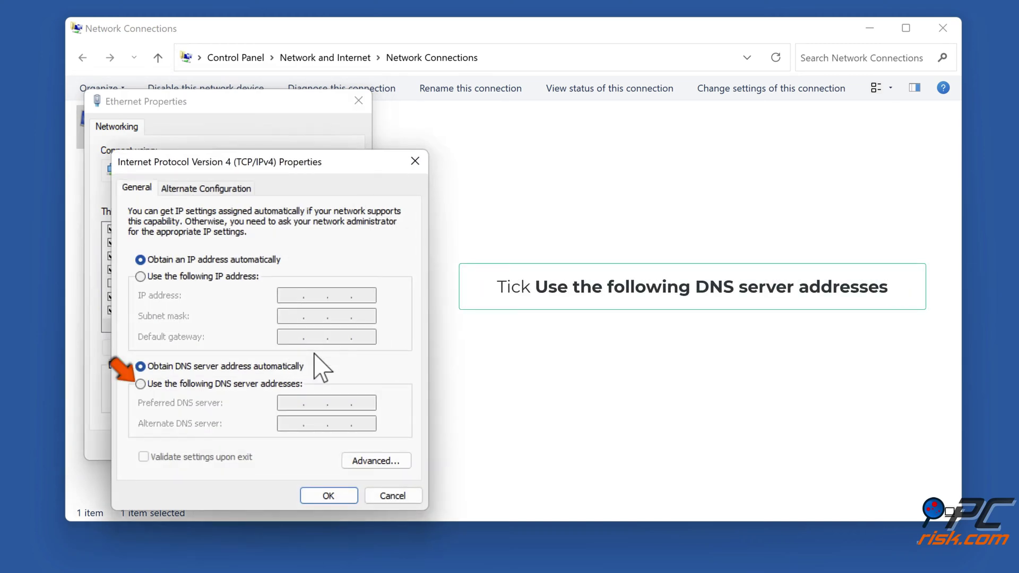
pyautogui.click(141, 385)
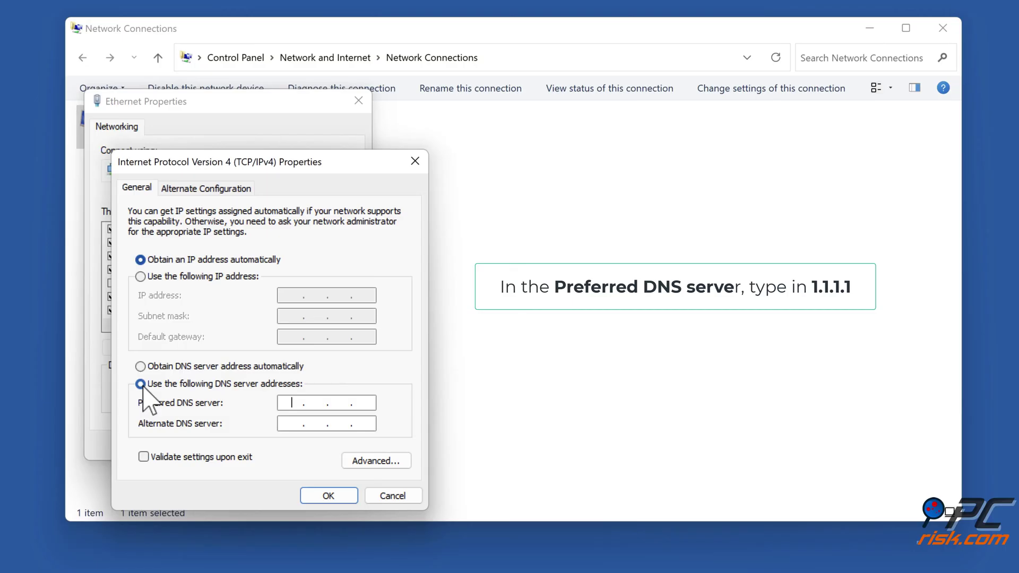
pyautogui.write('1.1.1.1')
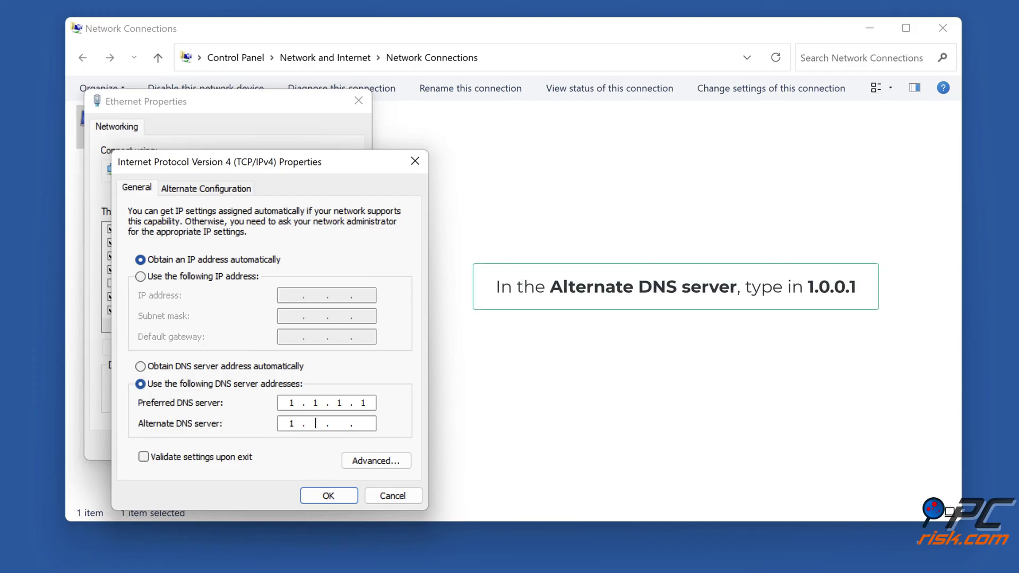
pyautogui.write('1.0.0.')
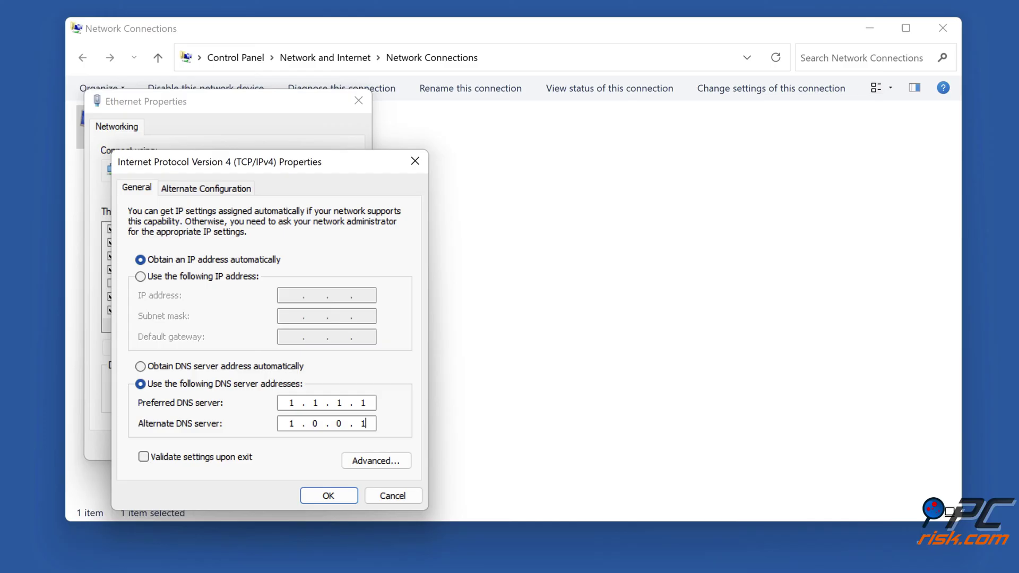
pyautogui.write('1')
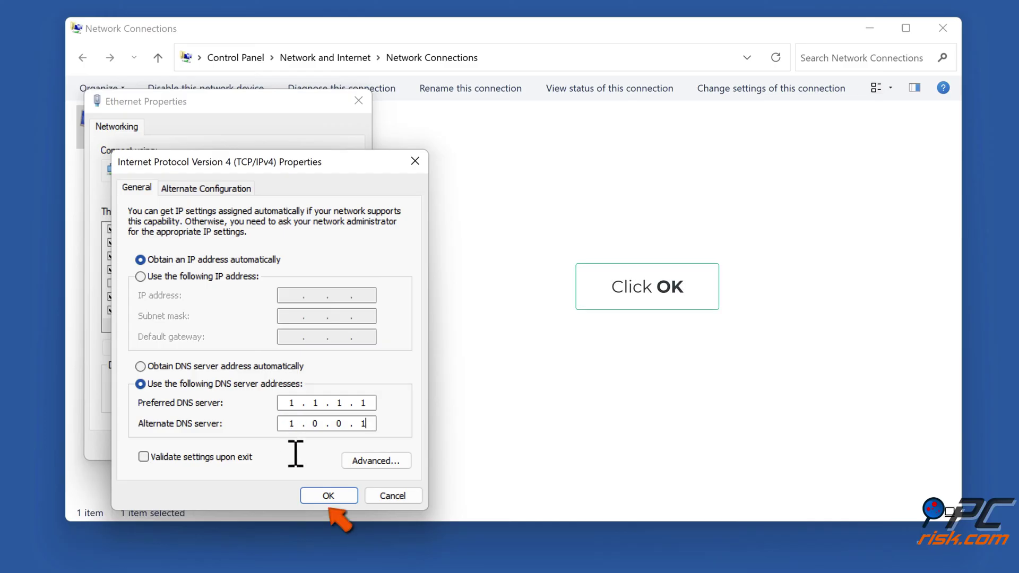
# Step: Save the new DNS settings and close the Ethernet properties and Network Connections windows
pyautogui.click(328, 495)
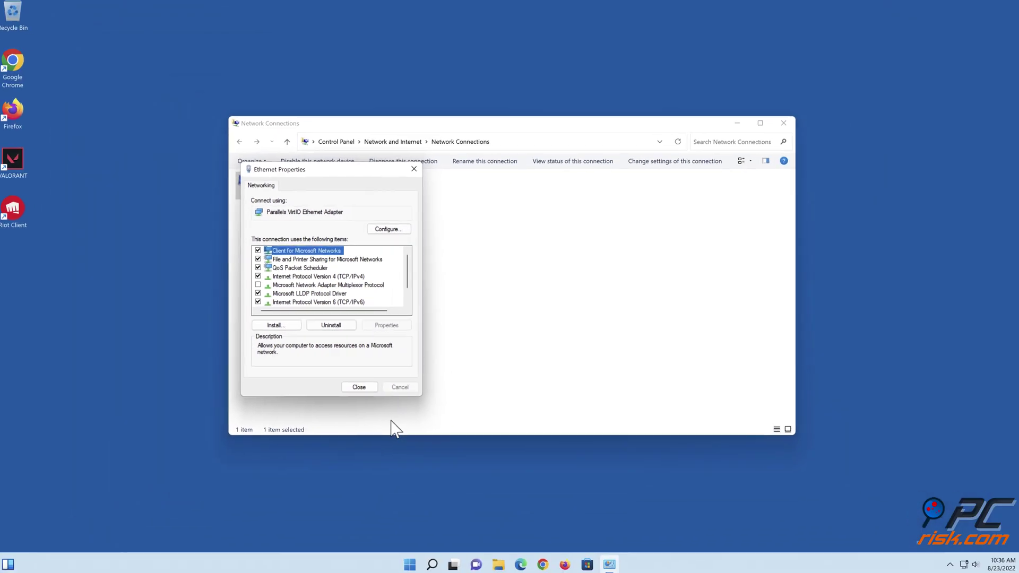
pyautogui.click(364, 388)
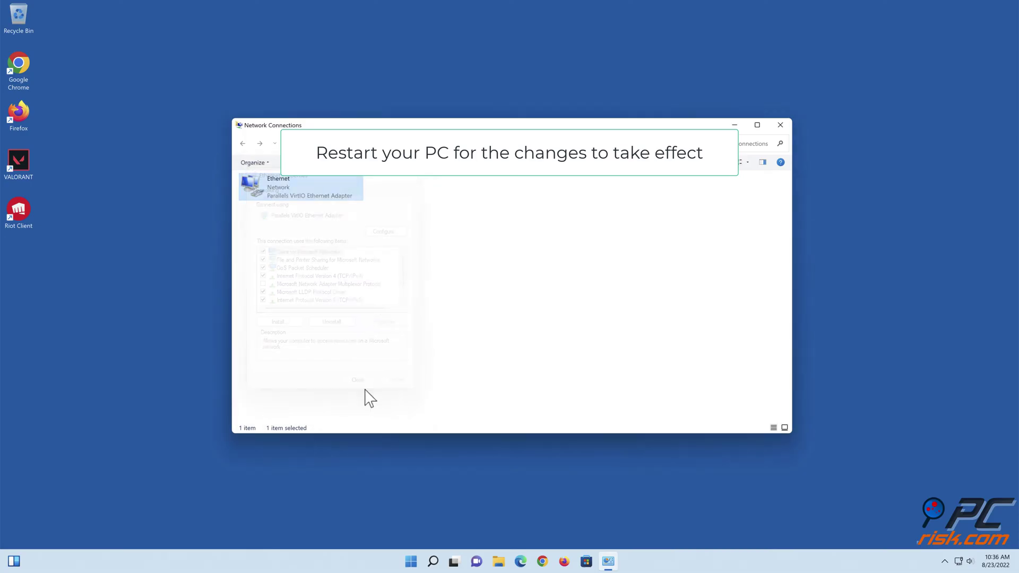
pyautogui.click(780, 126)
# Step: Restart the PC from the Start menu's power options
pyautogui.click(422, 561)
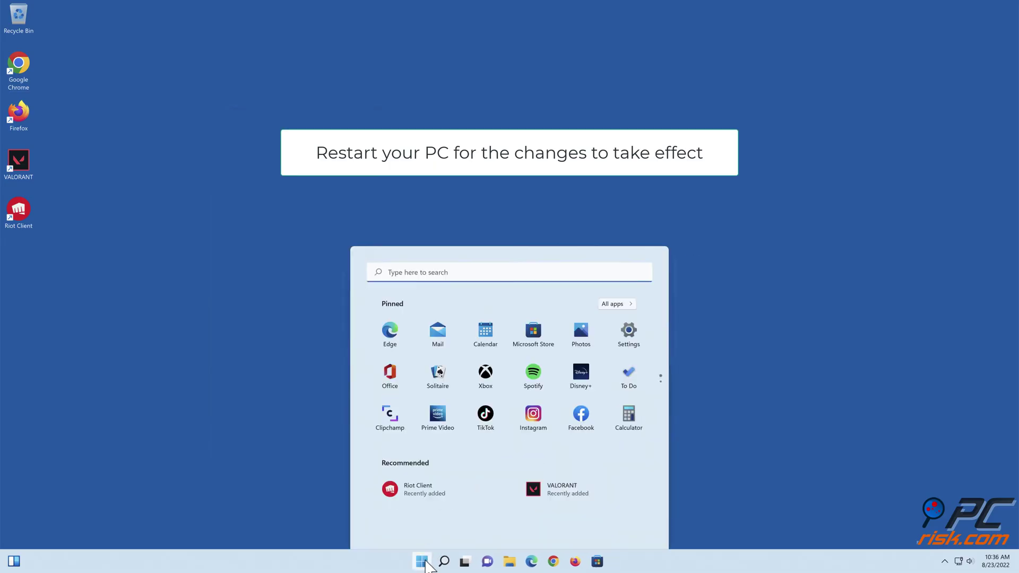
pyautogui.click(632, 527)
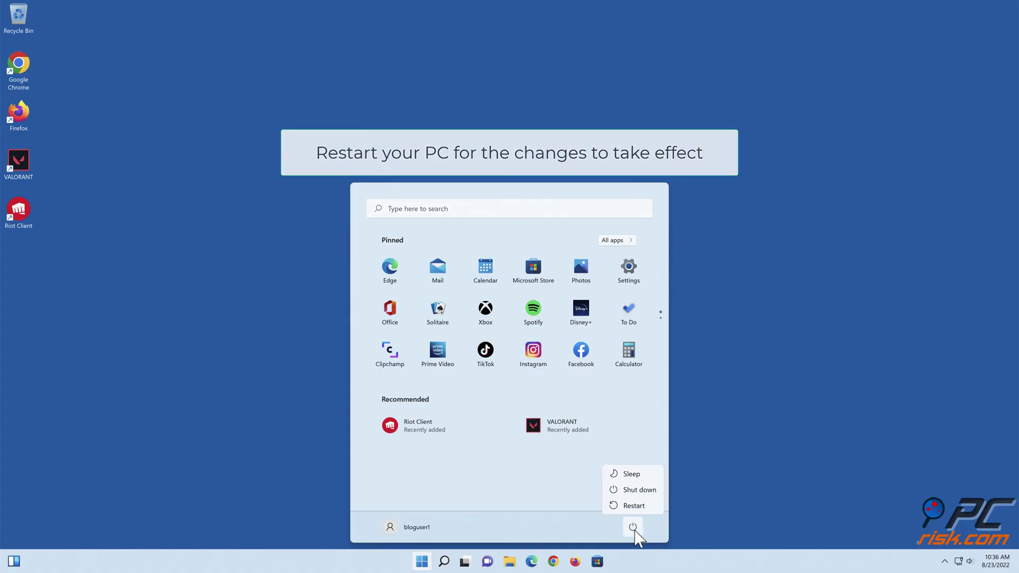
pyautogui.click(632, 501)
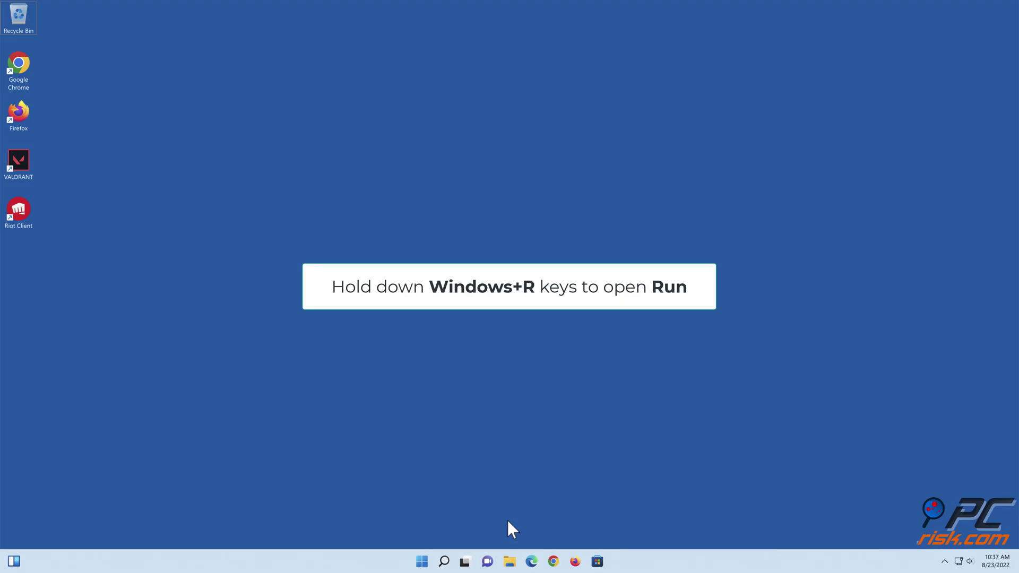
# Step: Enter ncpa.cpl in the Run box's Open field
pyautogui.press('super+r')
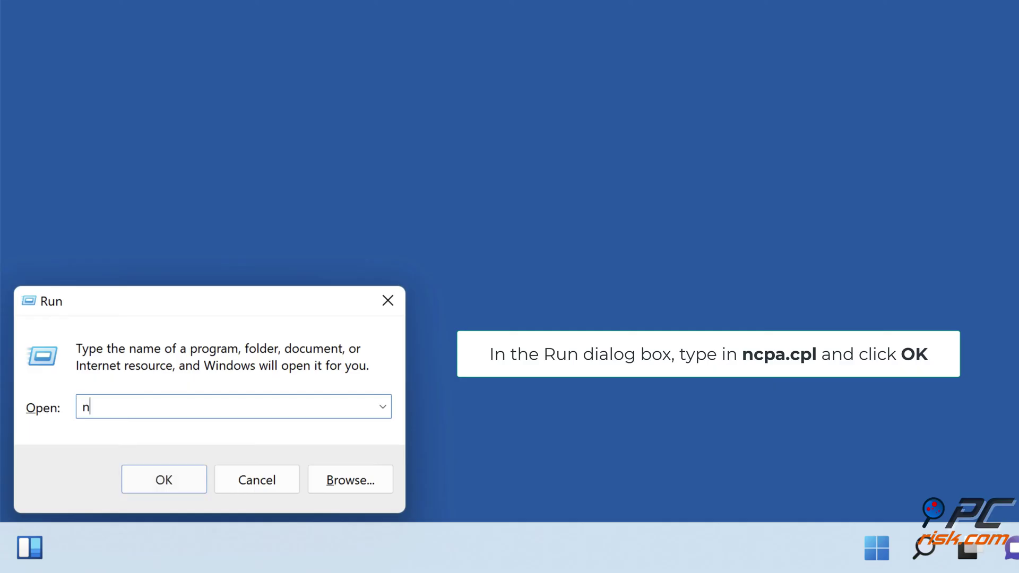
pyautogui.write('ncpa.cpl')
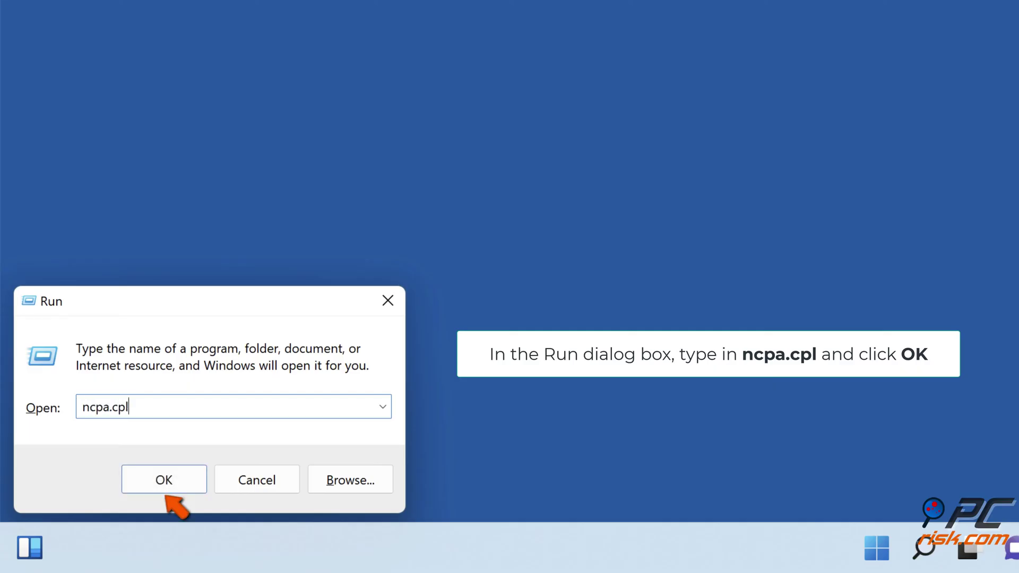
# Step: Uncheck TCP/IPv6 for the Ethernet adapter, save, and close Network Connections
pyautogui.click(169, 487)
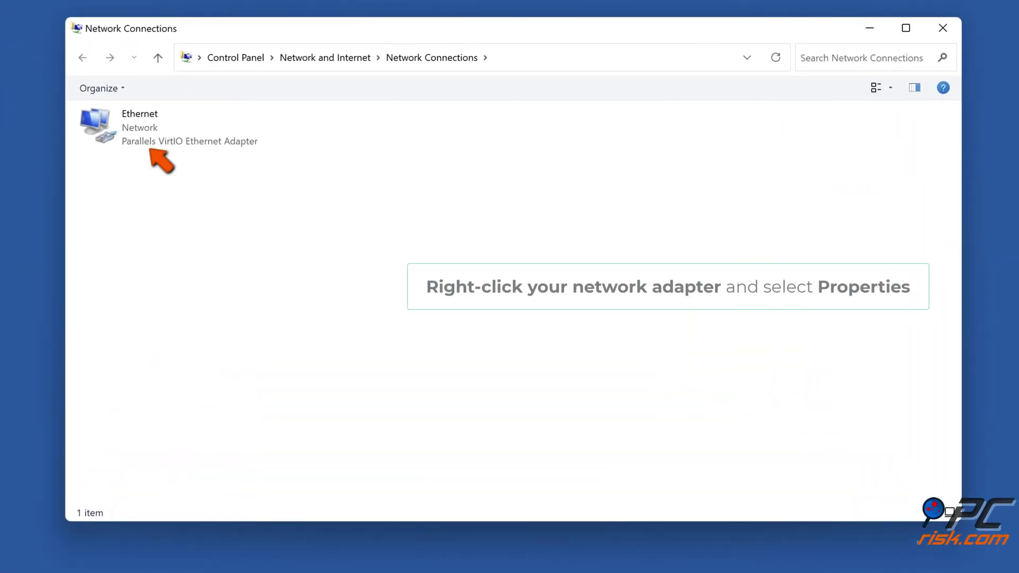
pyautogui.rightClick(148, 139)
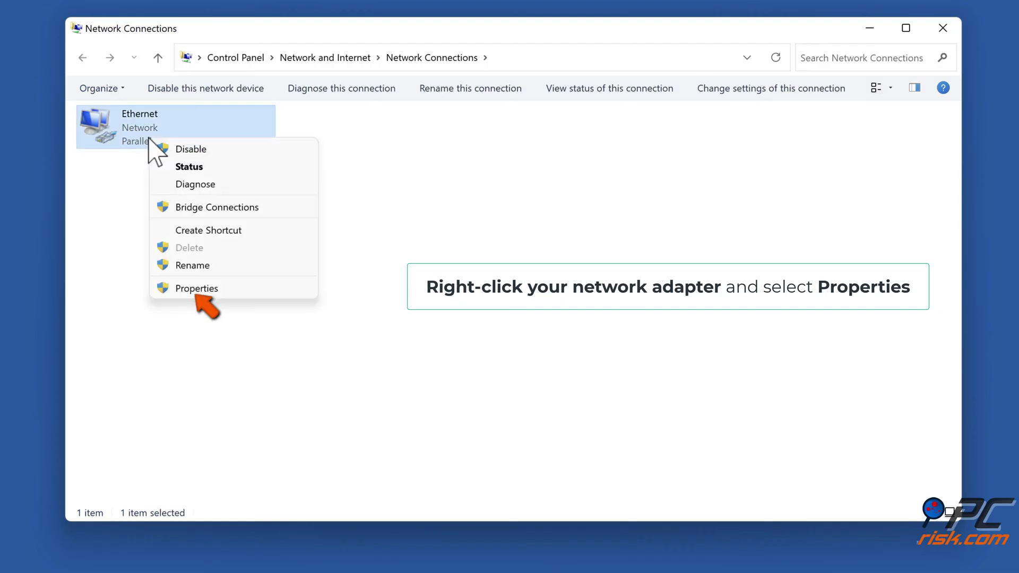
pyautogui.click(194, 290)
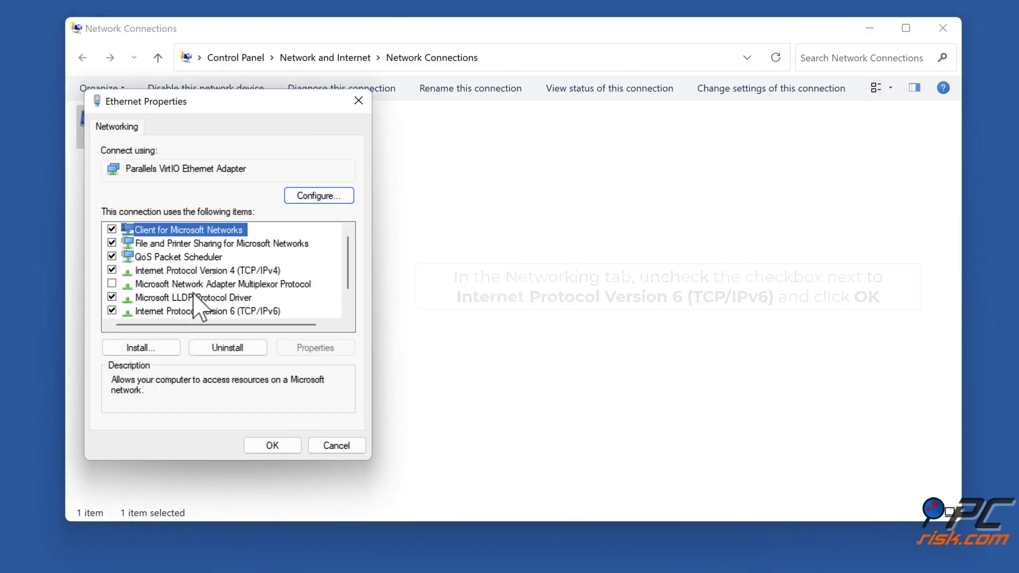
pyautogui.scroll(-1, 198, 306)
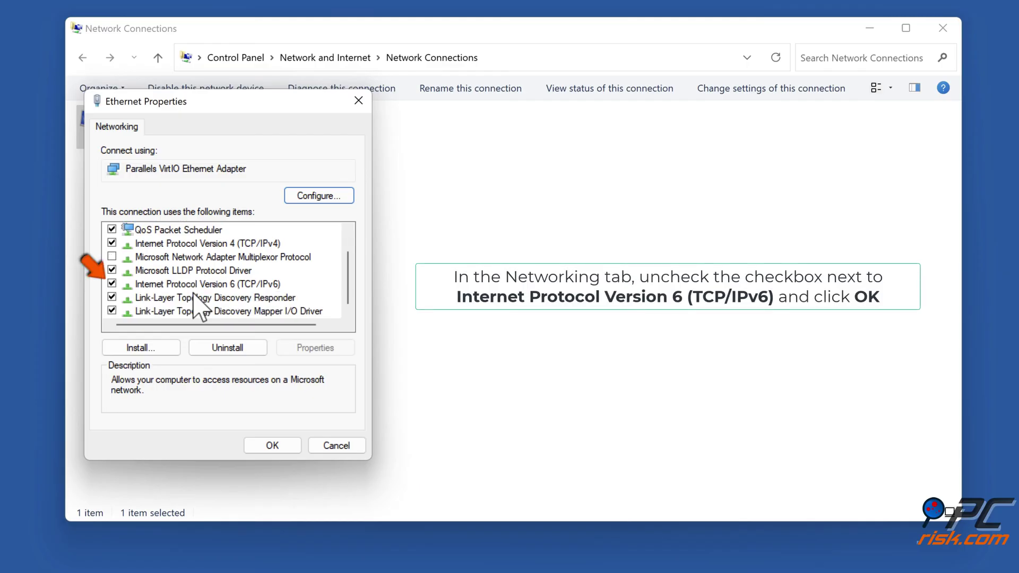
pyautogui.click(111, 283)
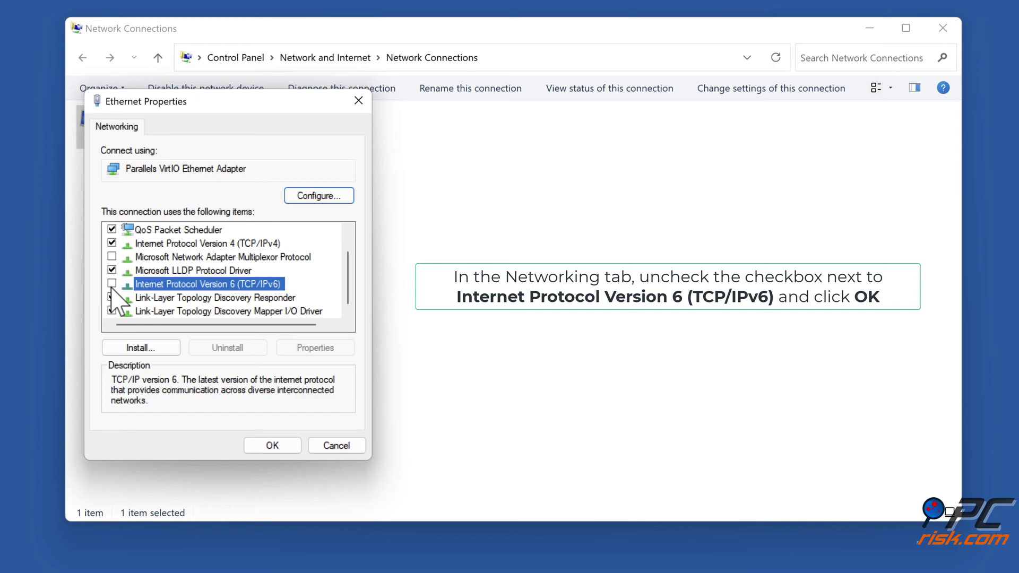
pyautogui.click(272, 449)
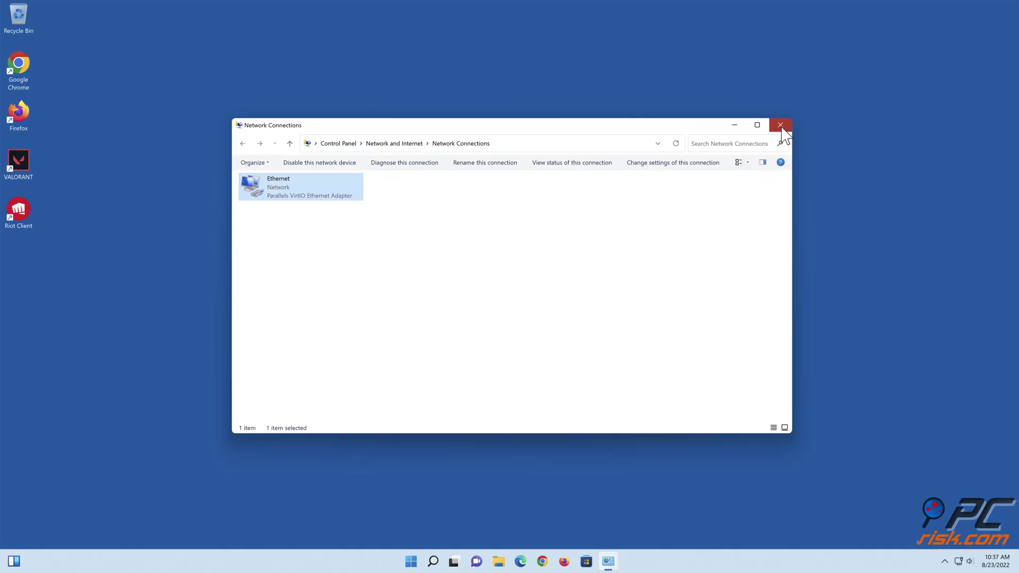
pyautogui.click(780, 126)
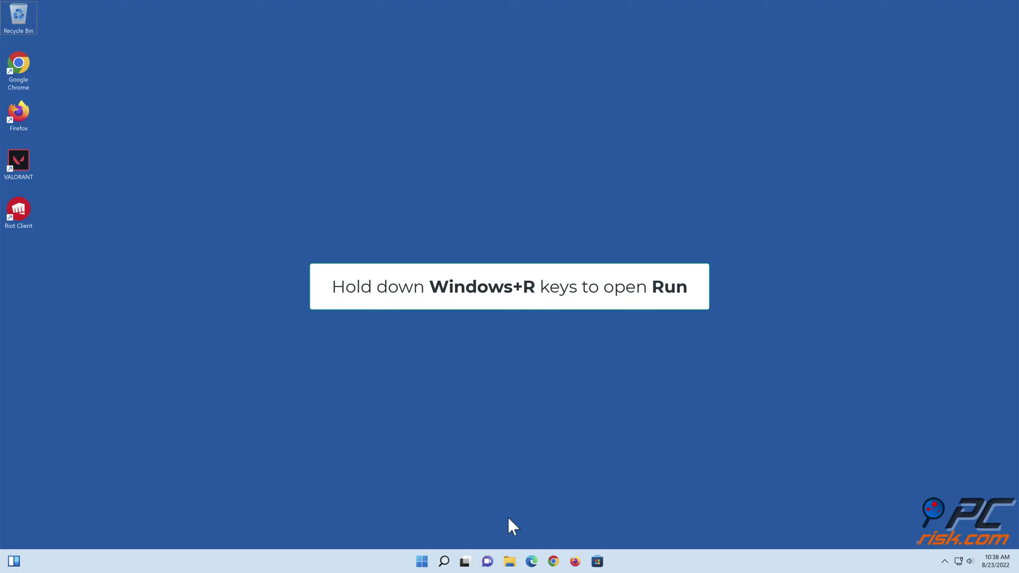
# Step: Open Windows Defender Firewall by running firewall.cpl from the Run box
pyautogui.press('super+r')
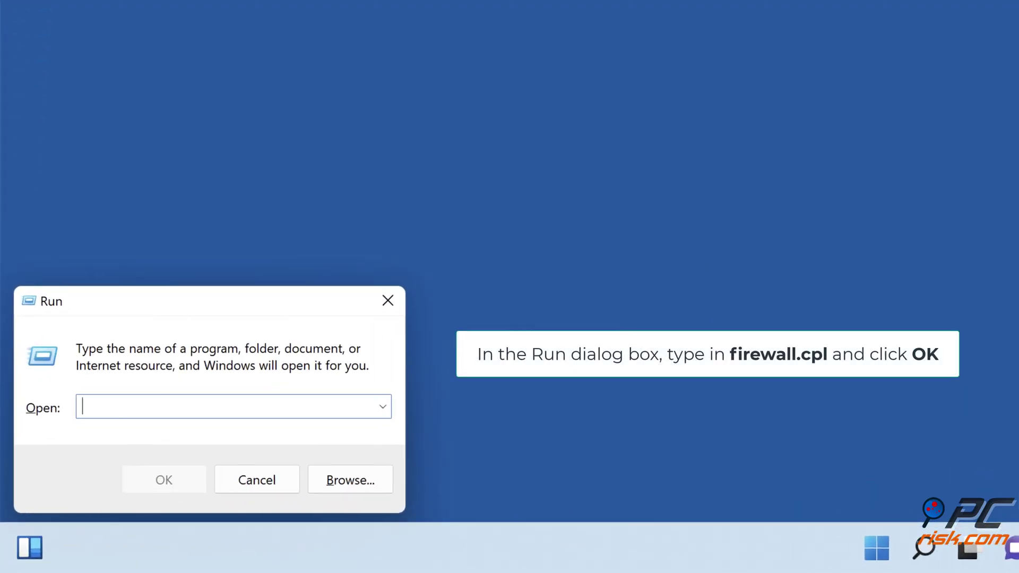
pyautogui.write('firewall')
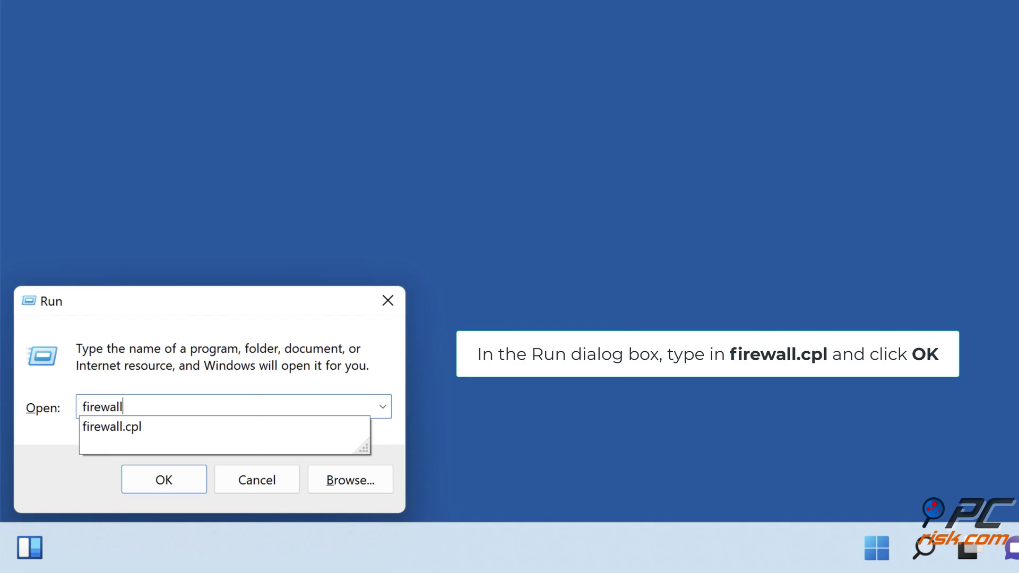
pyautogui.write('.cpl')
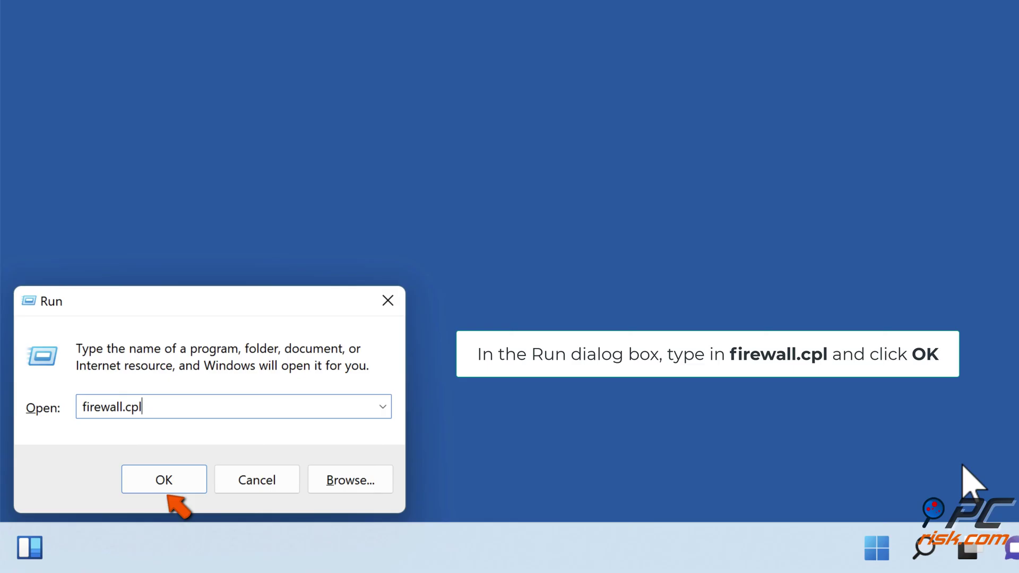
pyautogui.click(167, 482)
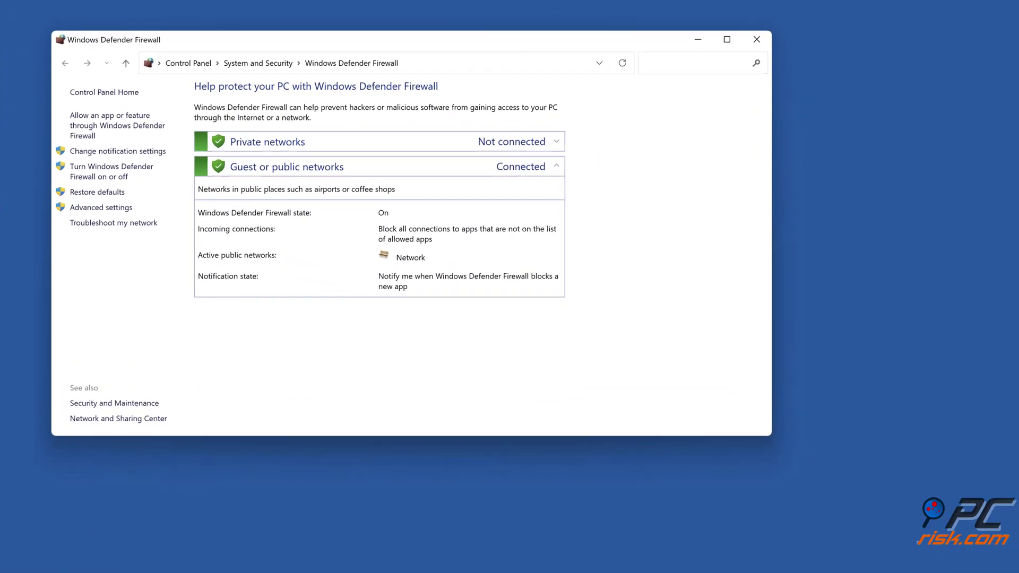
# Step: Add RiotClientServices.exe to the firewall's allowed apps with Private and Public access
pyautogui.click(84, 120)
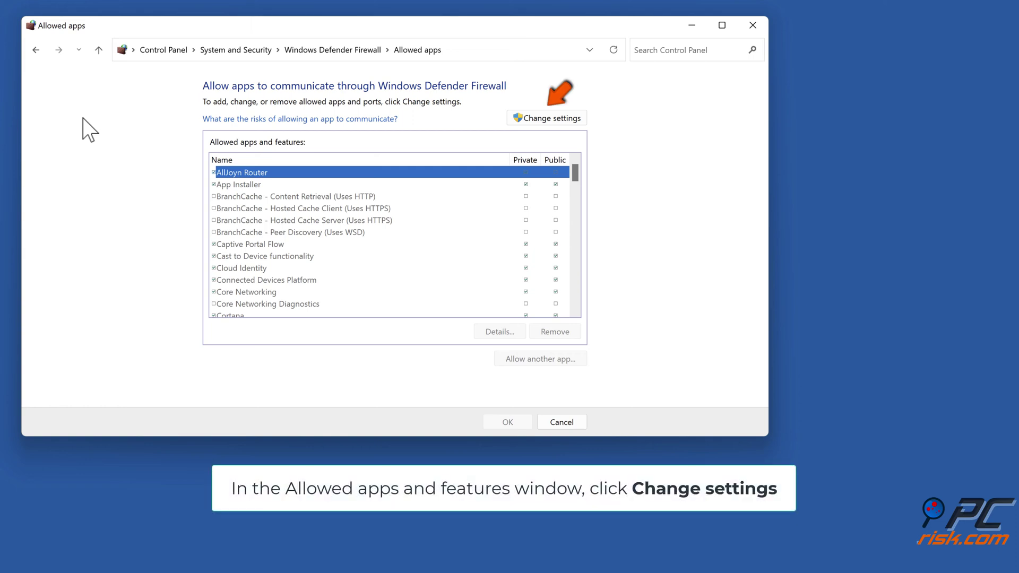
pyautogui.click(552, 125)
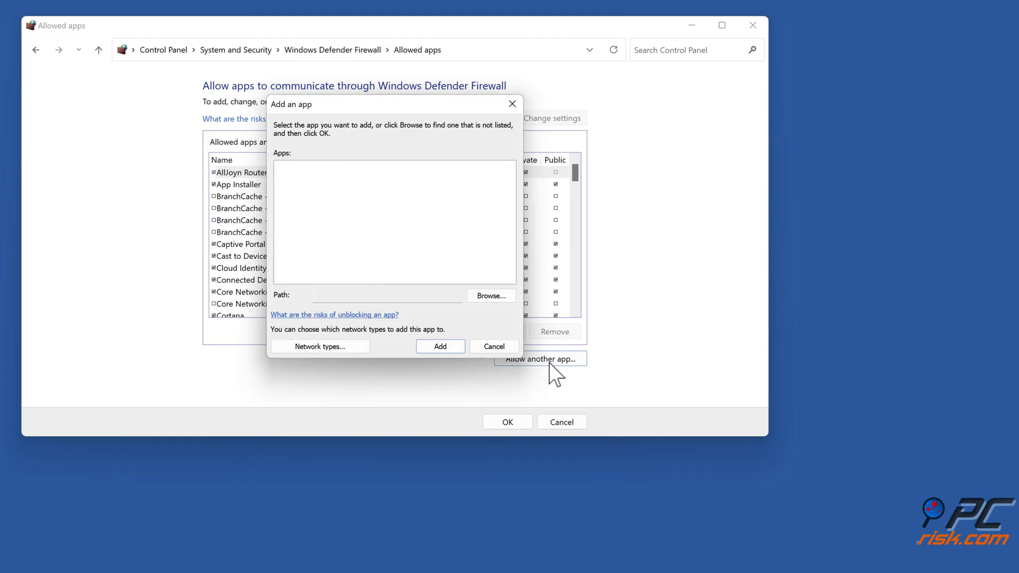
pyautogui.click(486, 298)
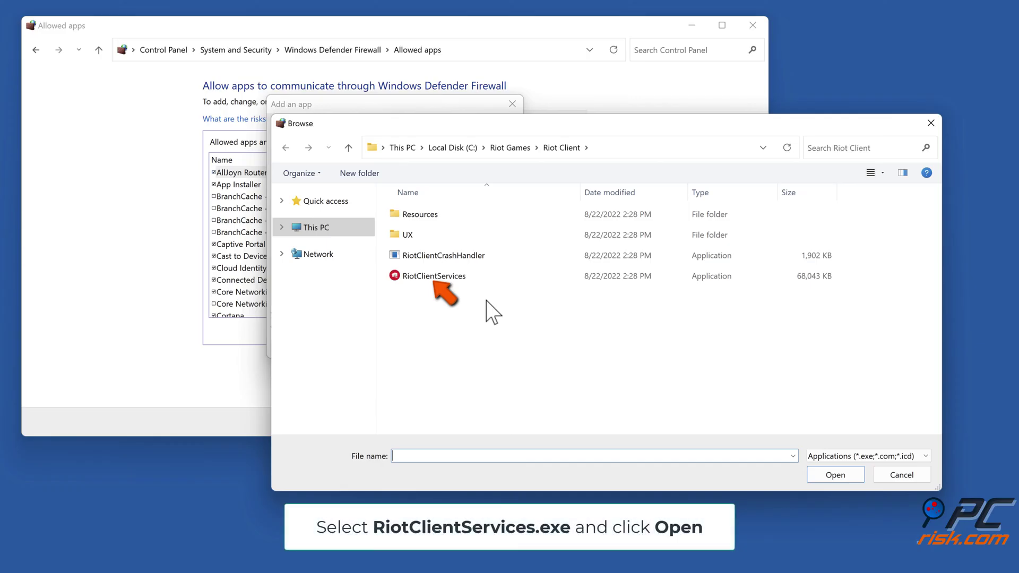
pyautogui.click(435, 278)
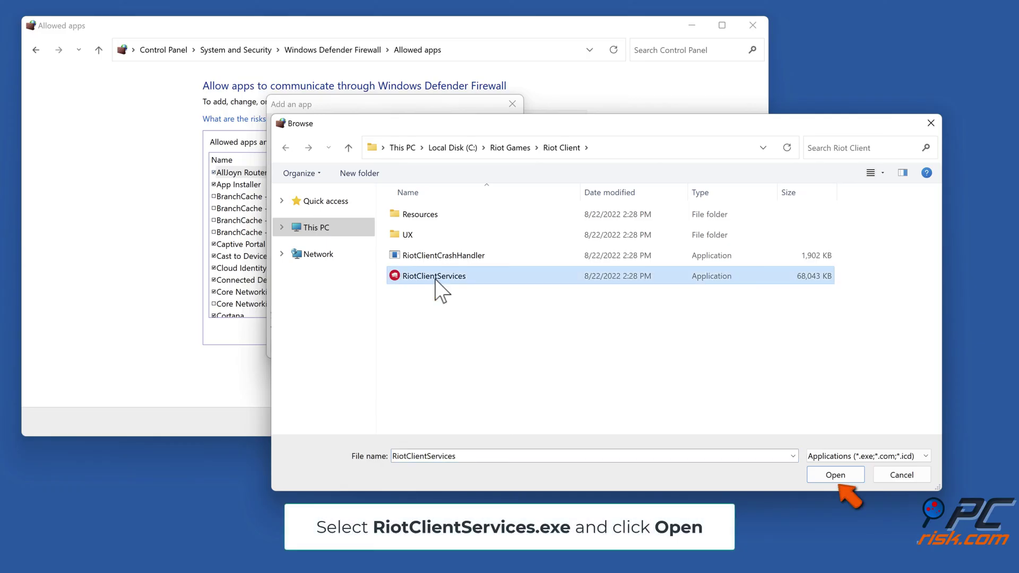
pyautogui.click(835, 475)
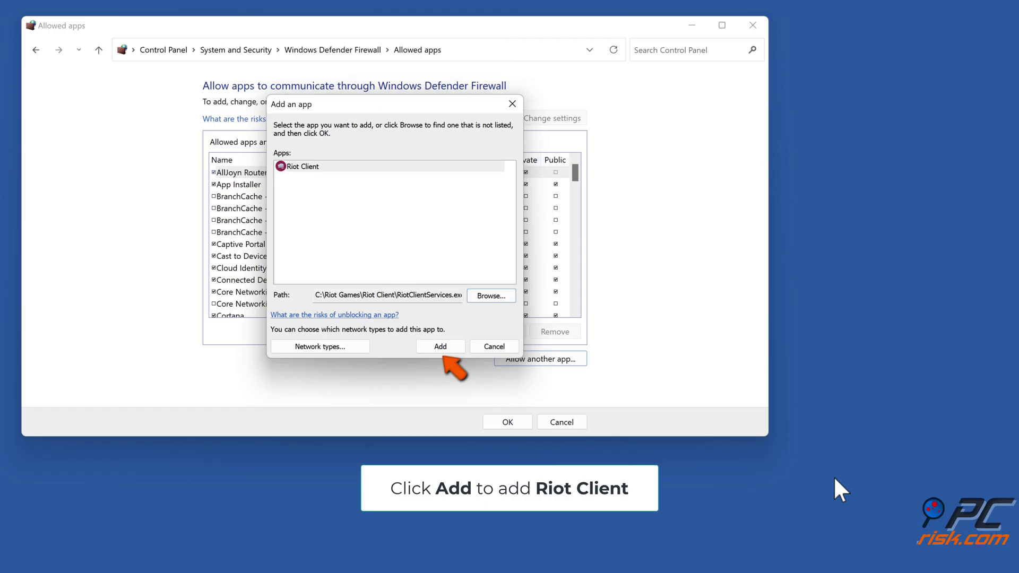
pyautogui.click(440, 346)
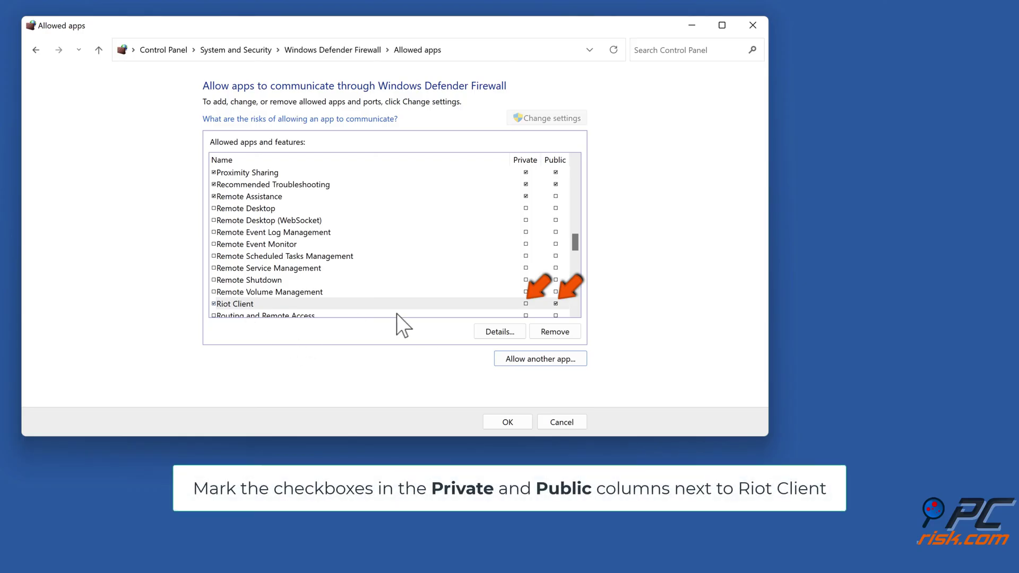
pyautogui.click(525, 304)
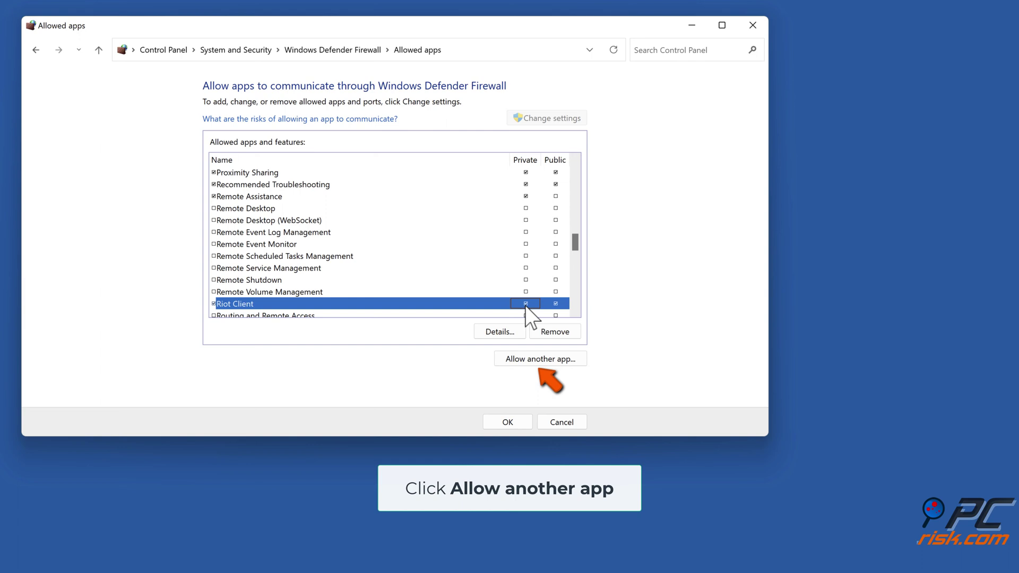
# Step: Allow VALORANT.exe from C:\Riot Games\VALORANT\live (BootstrapPackagedGame) on Private and Public networks
pyautogui.click(543, 362)
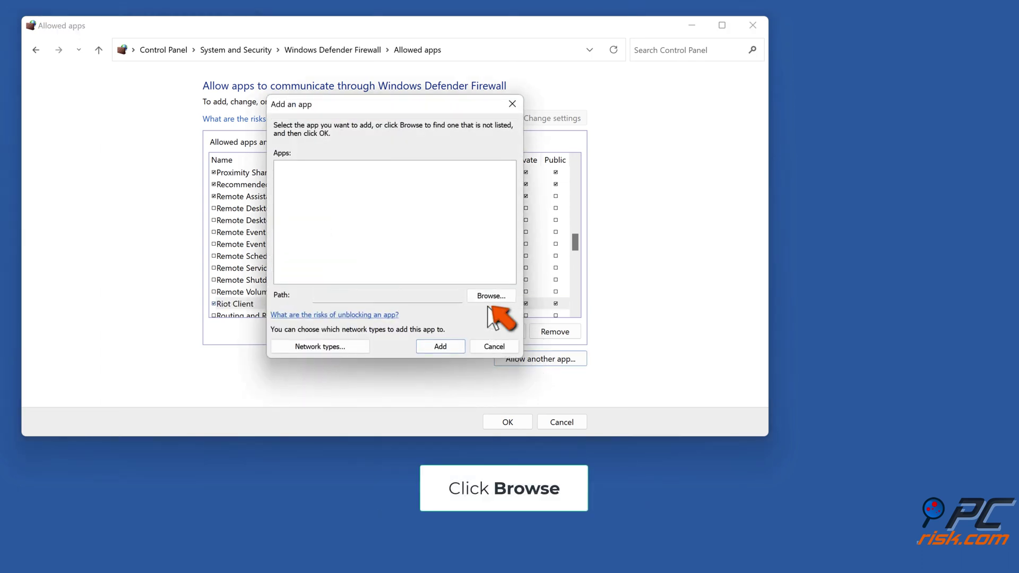
pyautogui.click(489, 299)
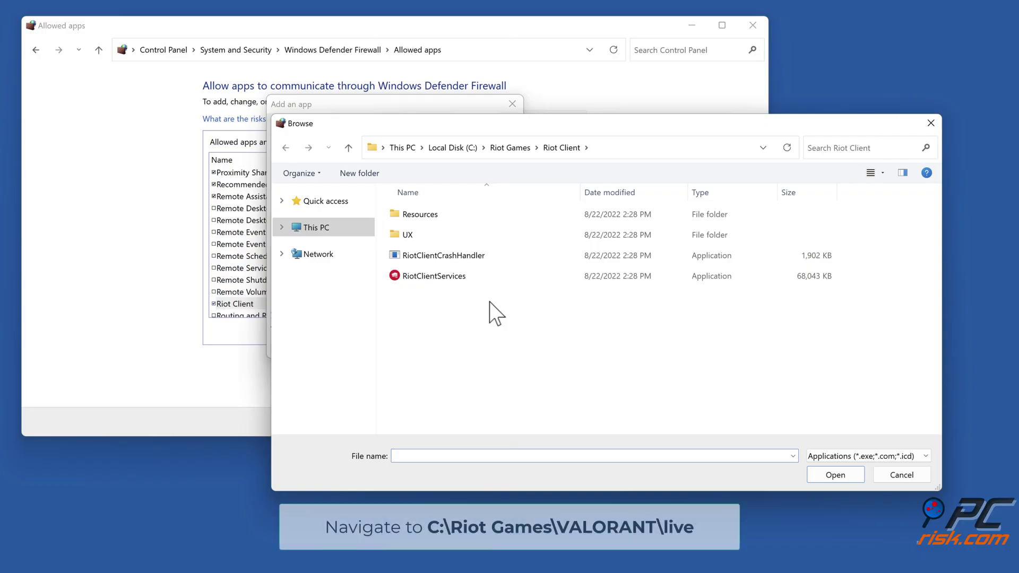
pyautogui.click(445, 149)
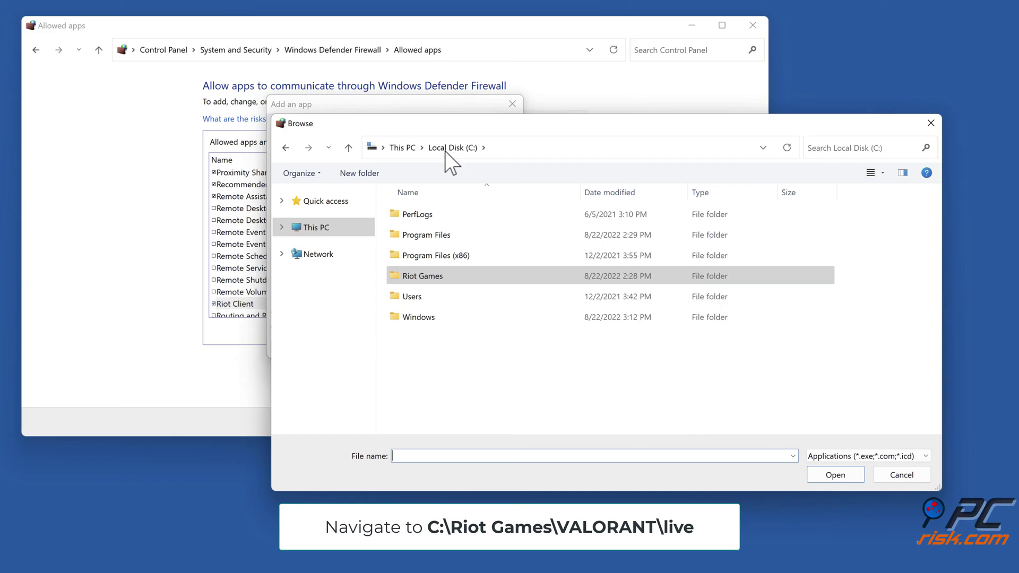
pyautogui.doubleClick(418, 278)
pyautogui.doubleClick(420, 236)
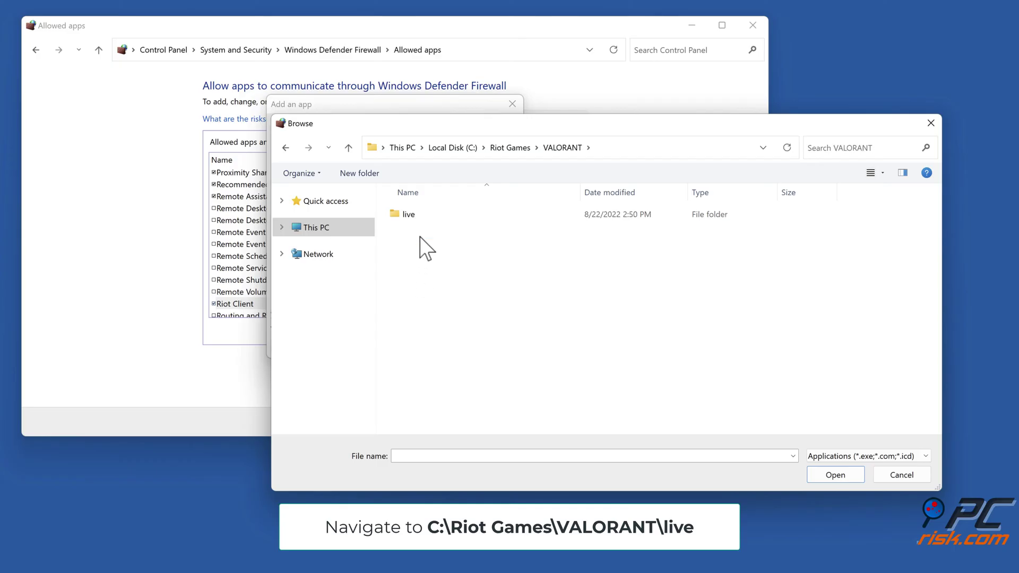
pyautogui.doubleClick(400, 215)
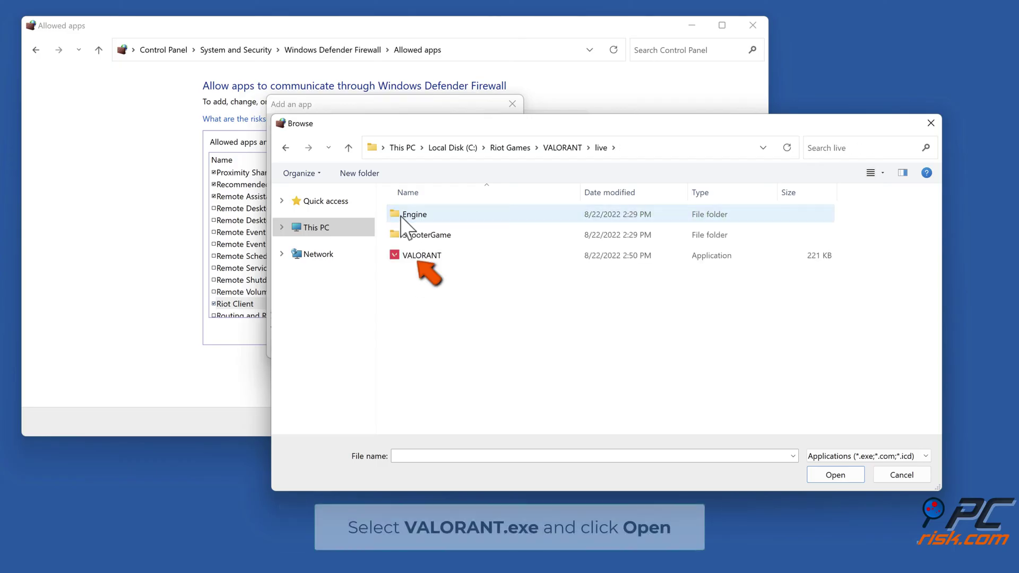
pyautogui.click(419, 256)
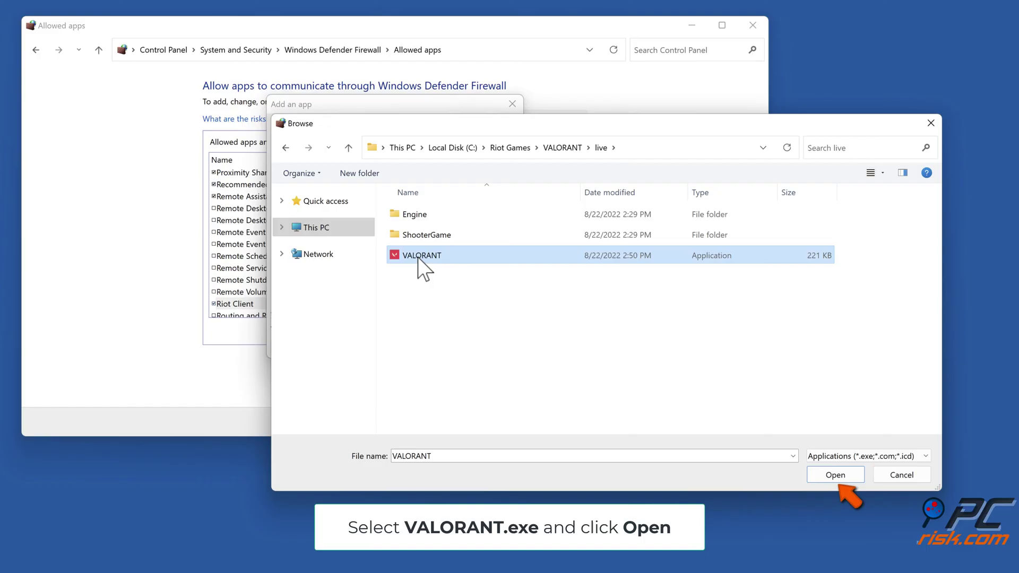
pyautogui.click(835, 475)
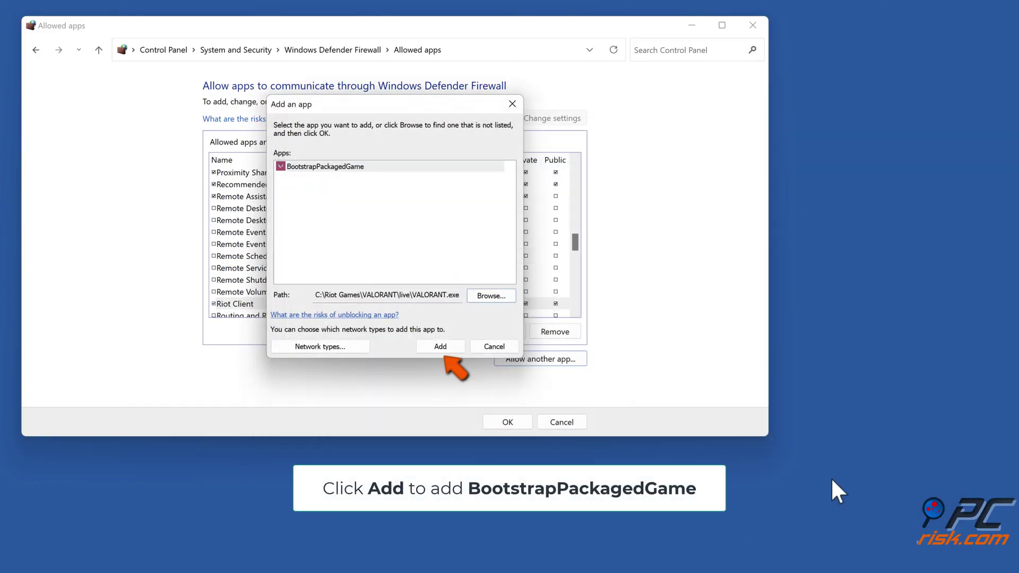
pyautogui.click(440, 346)
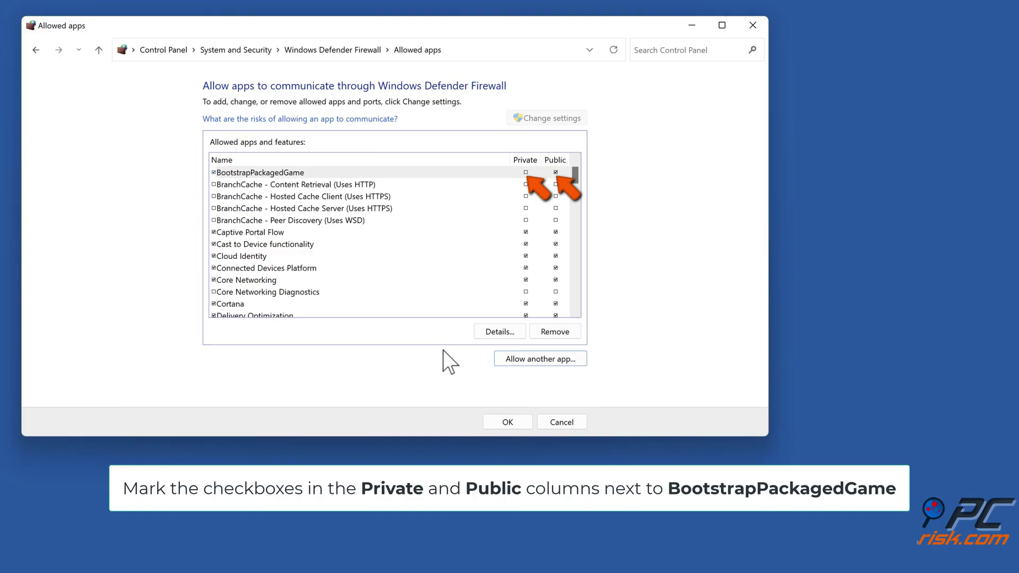
pyautogui.click(525, 172)
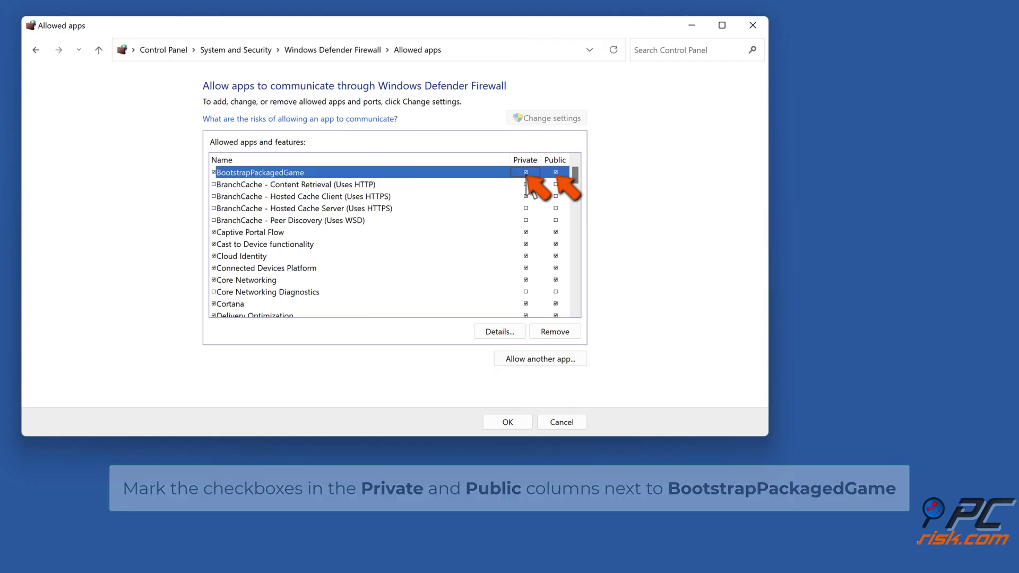
# Step: Allow VALORANT-Win64-Shipping from ShooterGame\Binaries\Win64 on Private and Public networks, and save
pyautogui.click(540, 359)
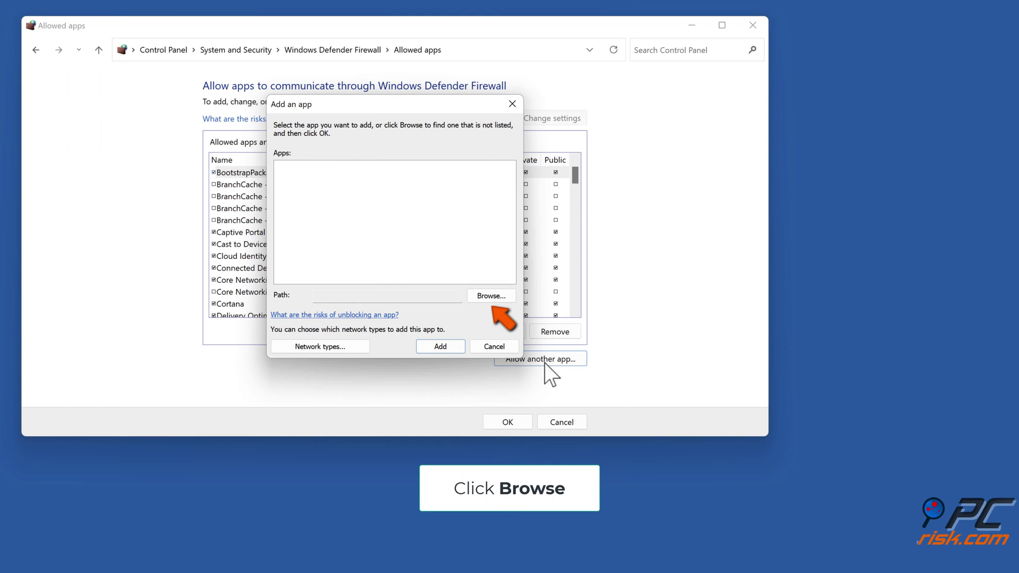
pyautogui.click(489, 296)
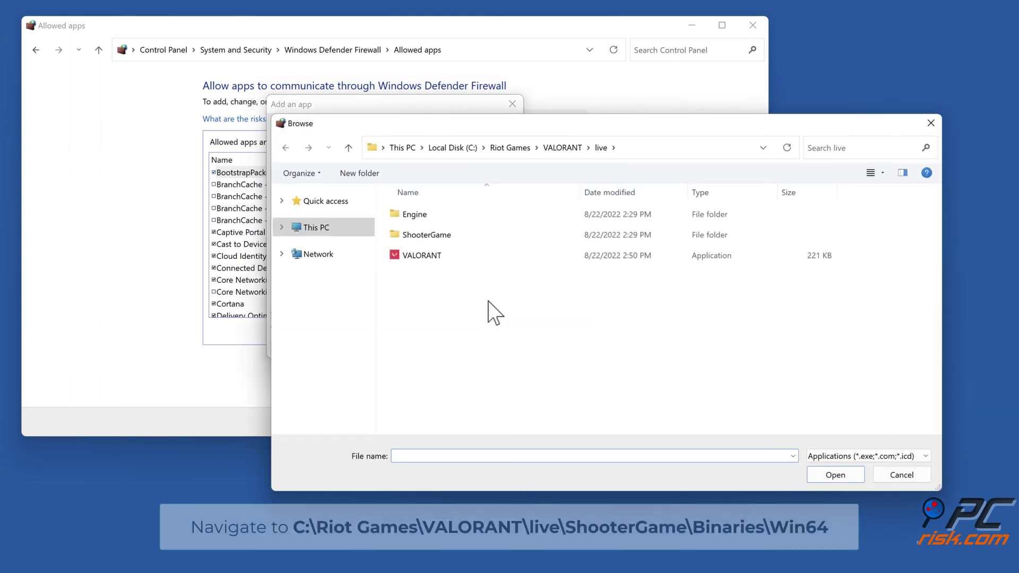
pyautogui.doubleClick(425, 240)
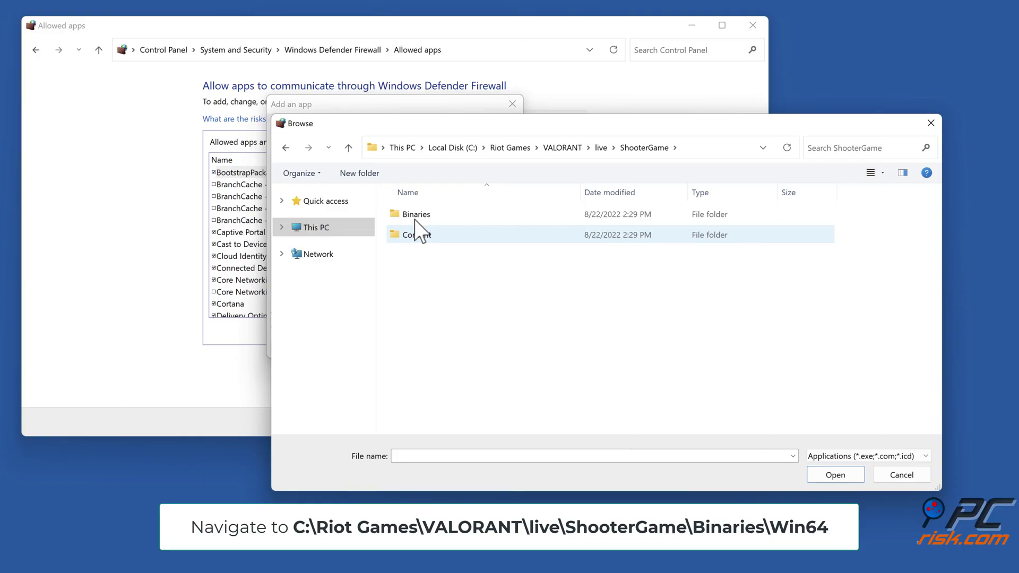
pyautogui.doubleClick(416, 217)
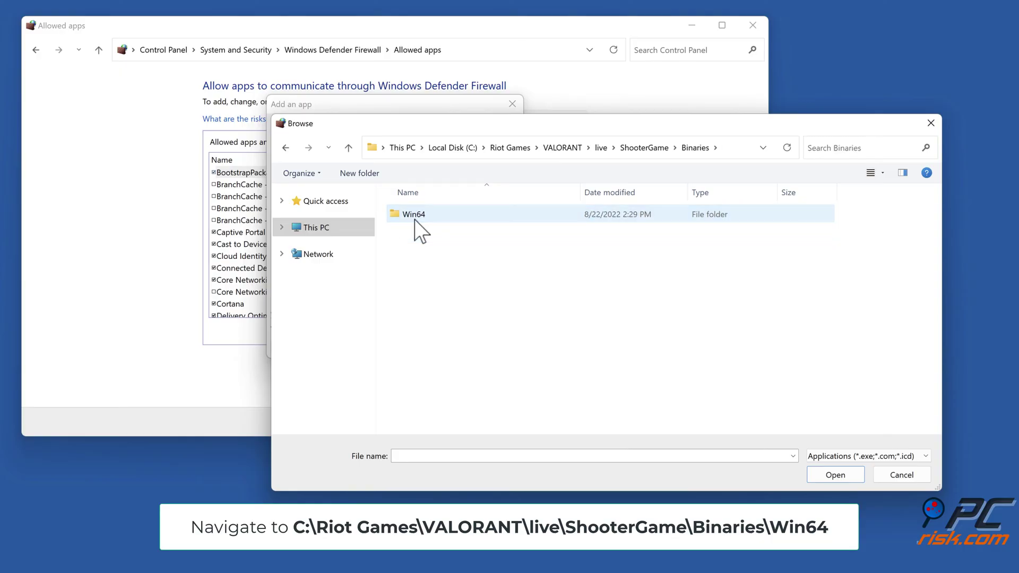
pyautogui.doubleClick(415, 219)
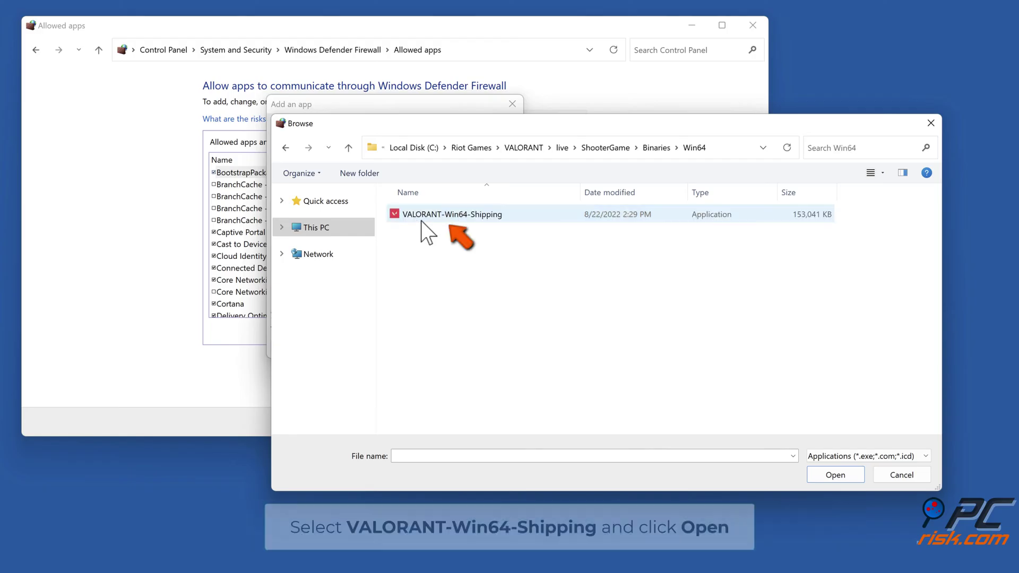
pyautogui.click(442, 223)
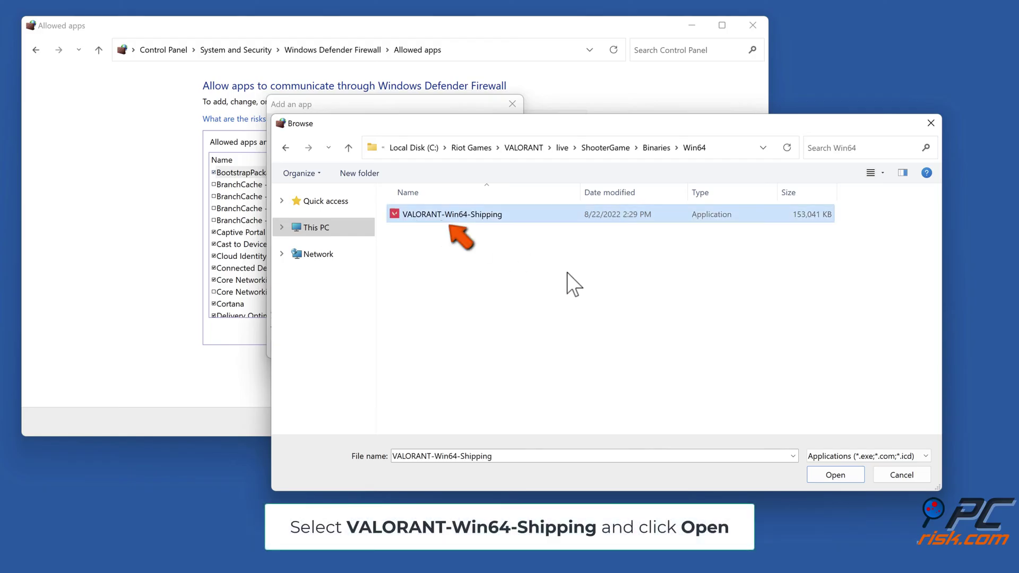
pyautogui.click(835, 474)
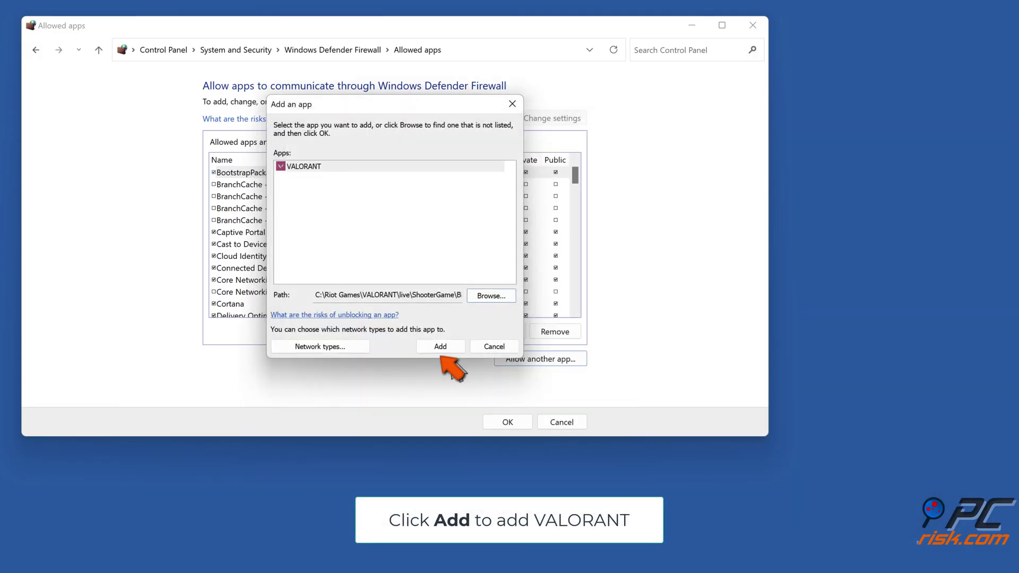
pyautogui.click(442, 351)
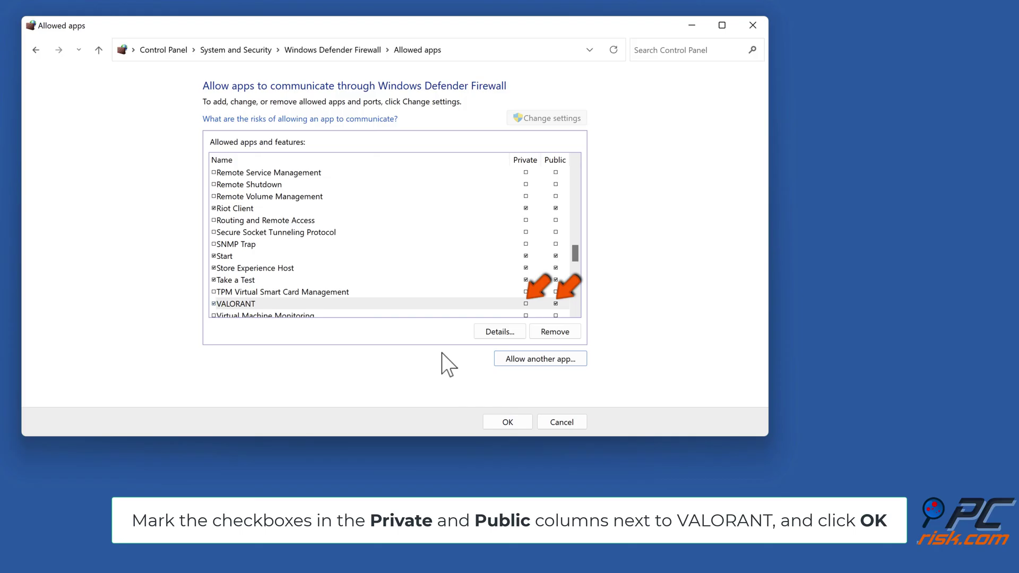
pyautogui.click(526, 303)
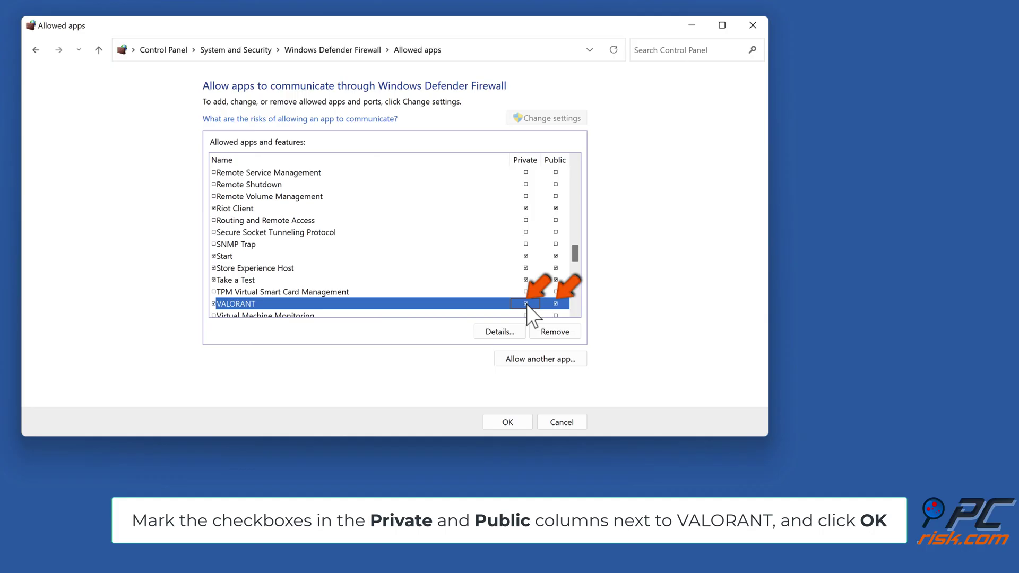
pyautogui.click(508, 423)
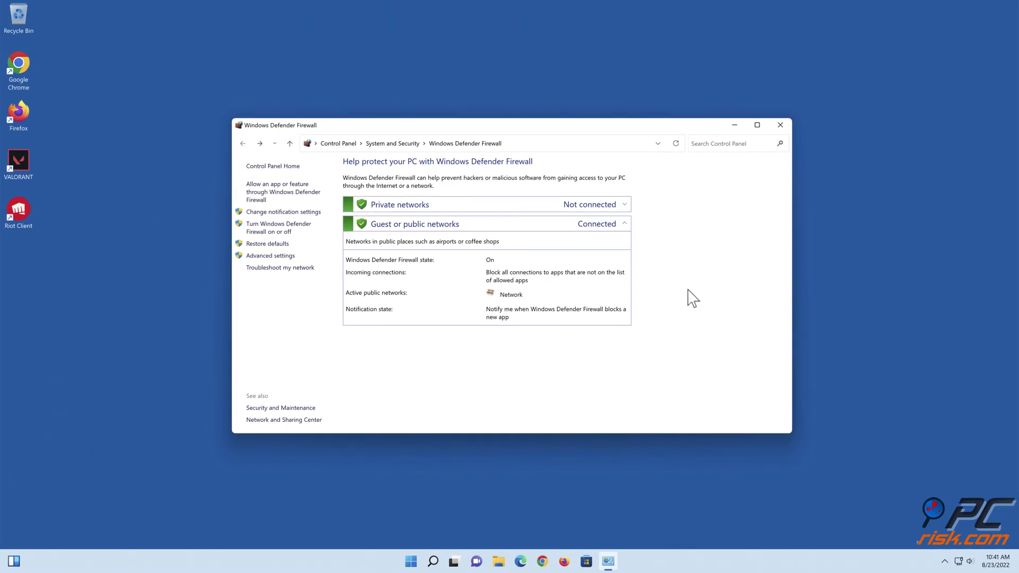
# Step: Close the firewall window and run inetcpl.cpl from the Run box to open Internet Properties
pyautogui.click(782, 126)
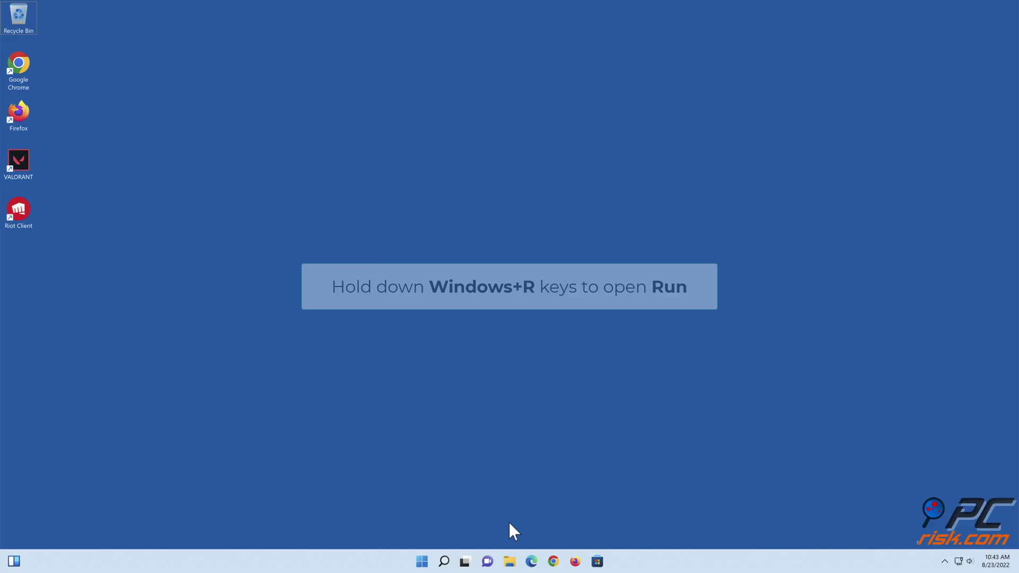
pyautogui.press('super+r')
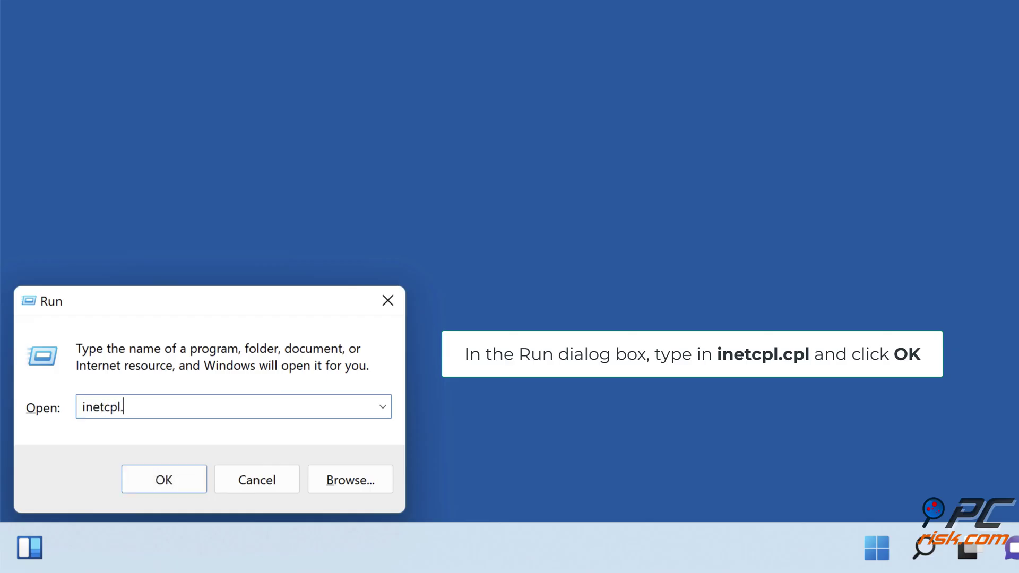
pyautogui.click(162, 487)
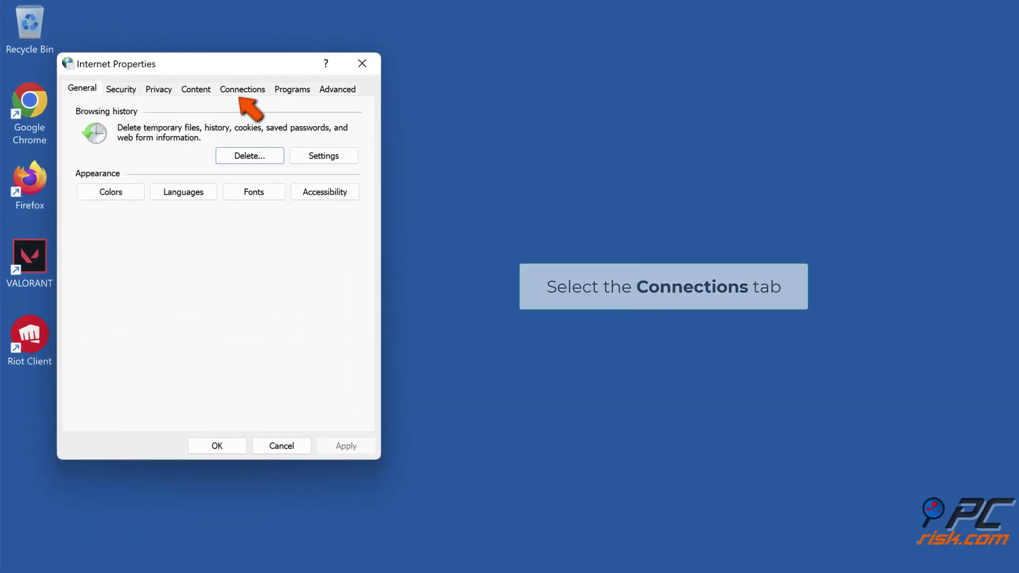
# Step: Disable the LAN proxy server, enable Automatically detect settings, and close Internet Properties
pyautogui.click(233, 89)
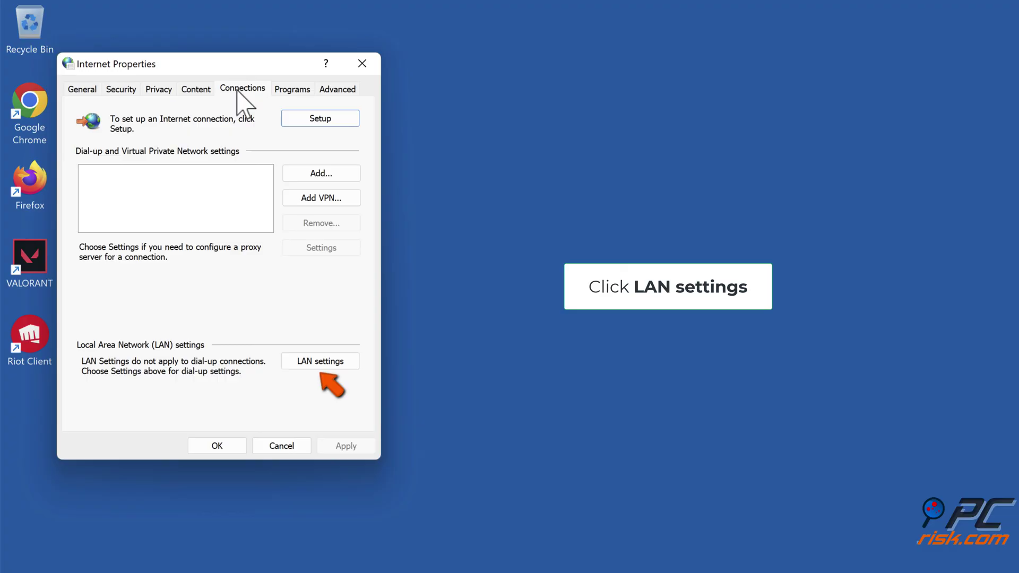
pyautogui.click(330, 363)
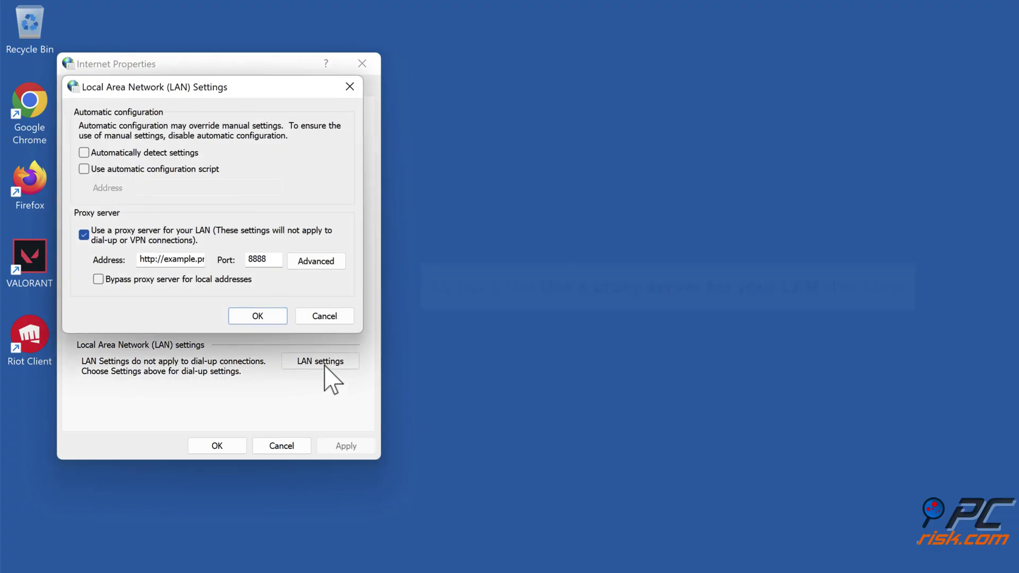
pyautogui.click(84, 235)
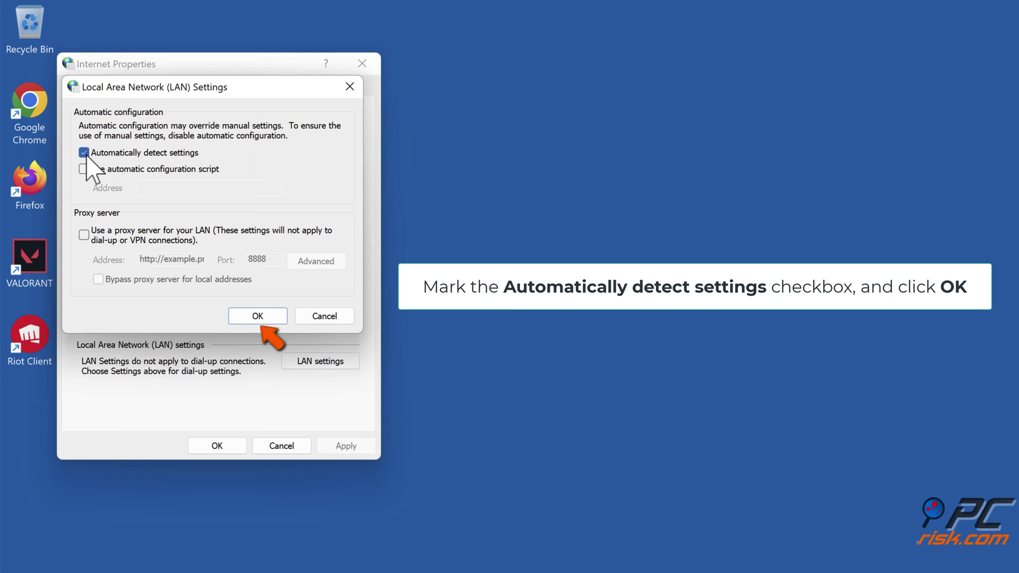
pyautogui.click(257, 317)
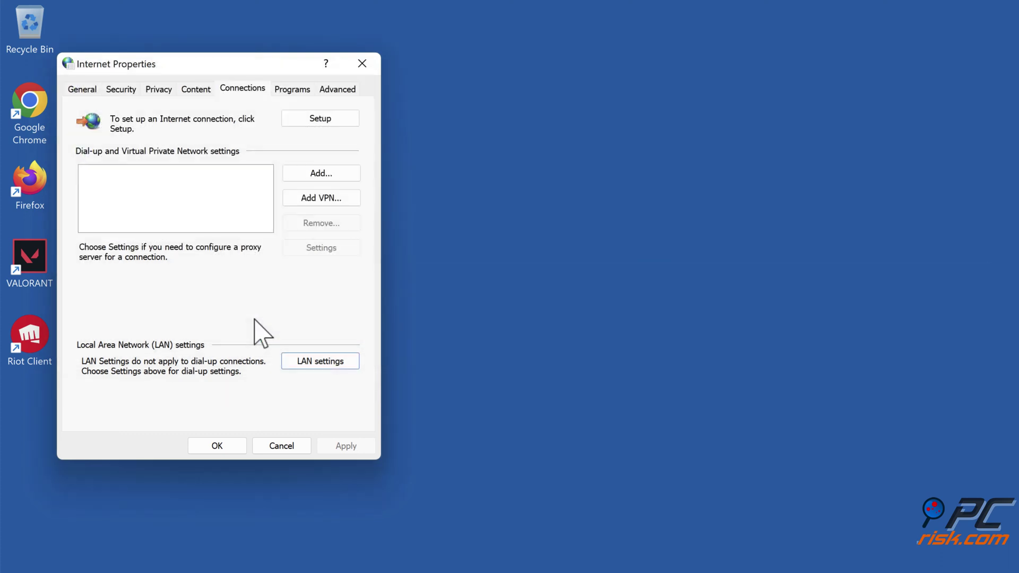
pyautogui.click(190, 392)
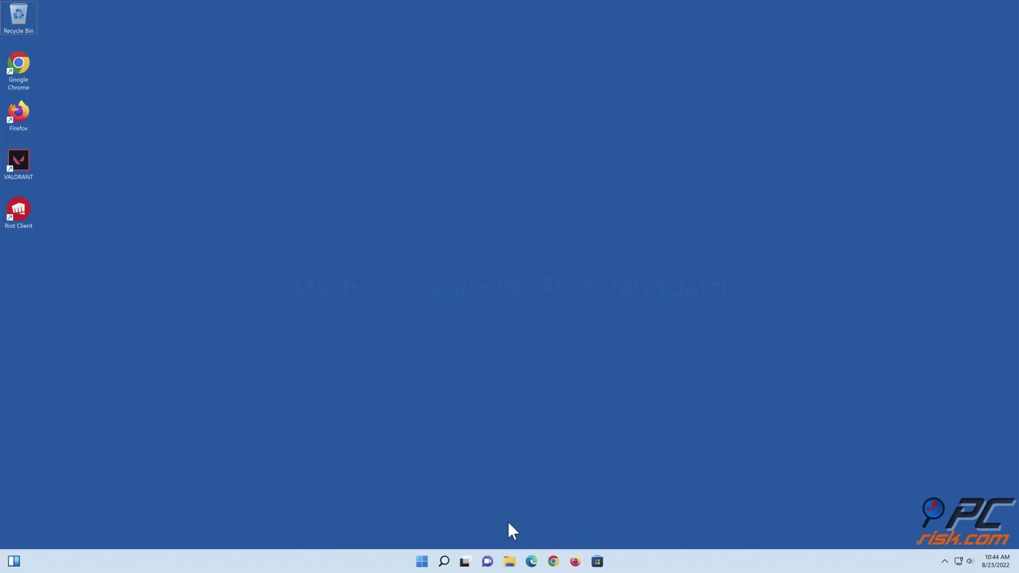
# Step: Uninstall Riot Vanguard completely from Apps & features
pyautogui.rightClick(422, 562)
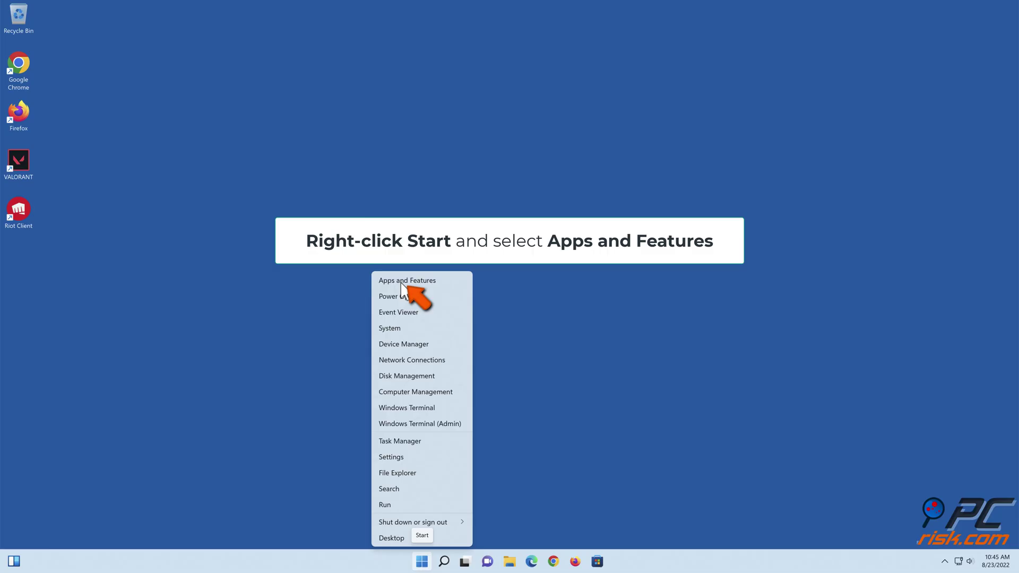
pyautogui.click(402, 284)
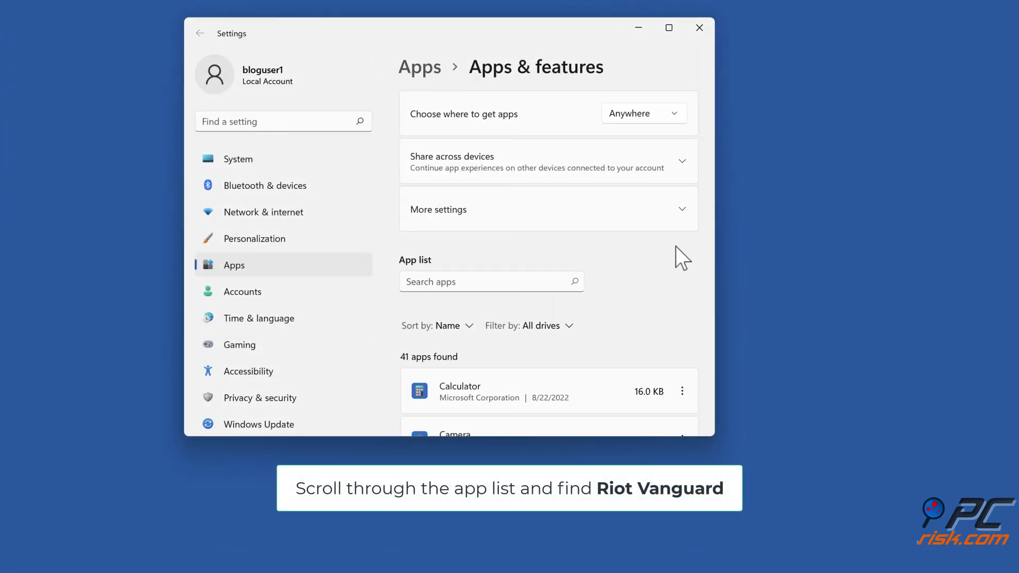
pyautogui.scroll(-20, 676, 246)
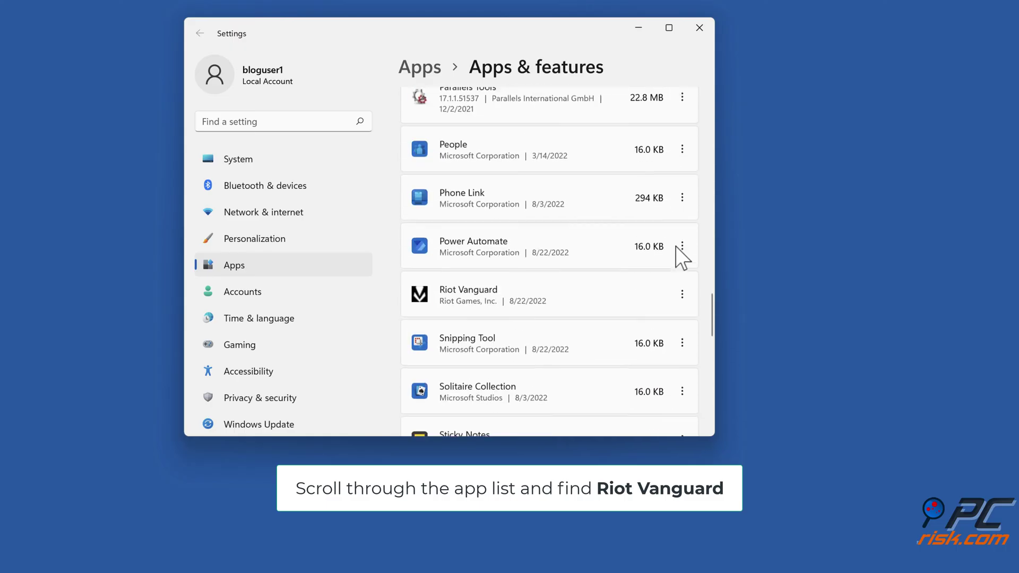
pyautogui.click(682, 289)
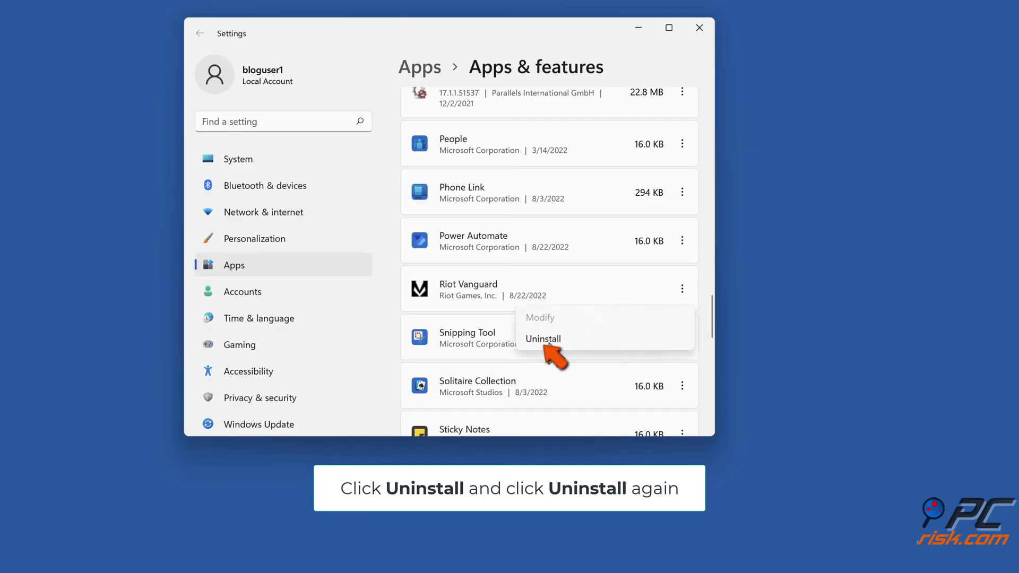
pyautogui.click(543, 343)
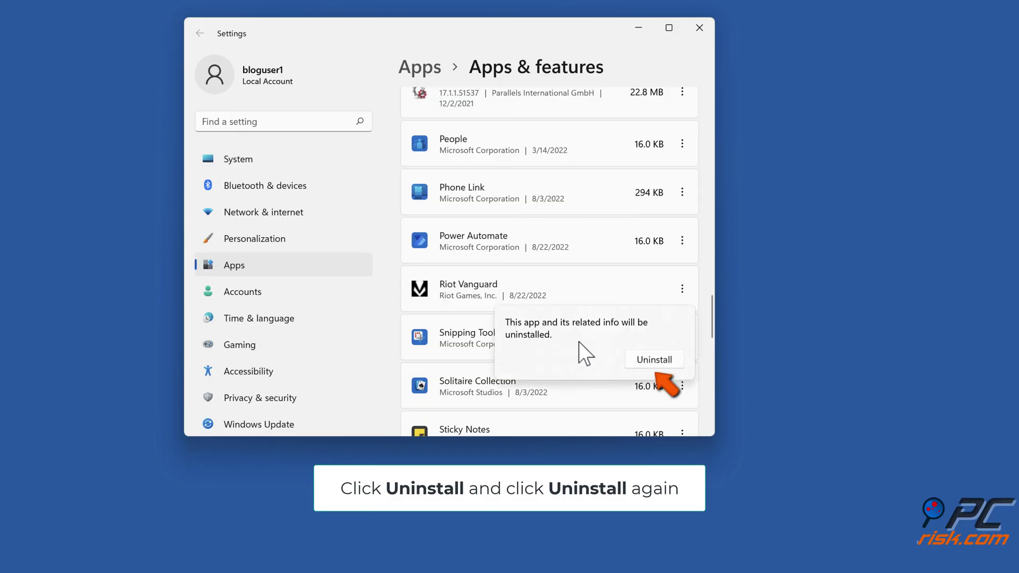
pyautogui.click(650, 364)
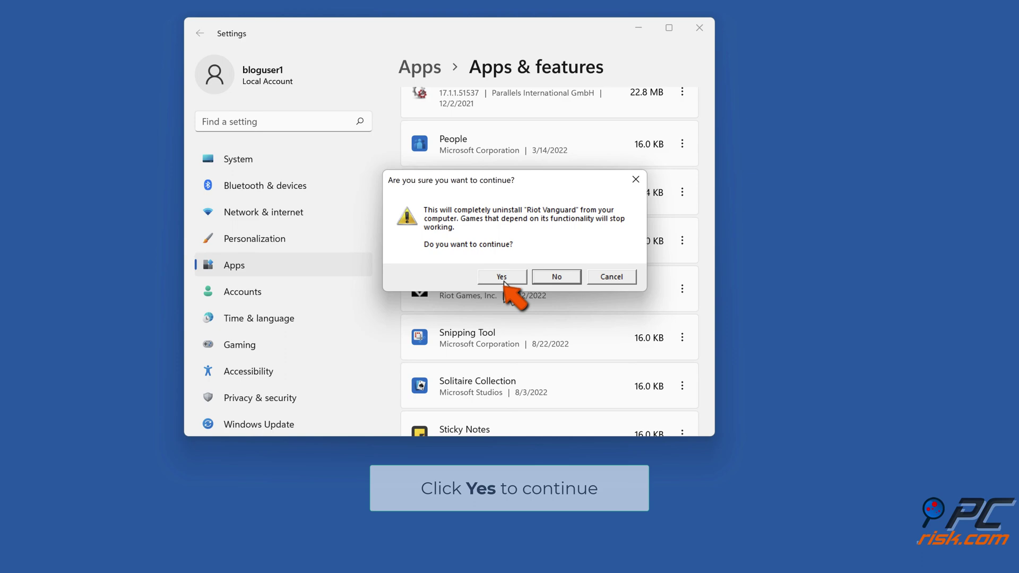
pyautogui.click(504, 282)
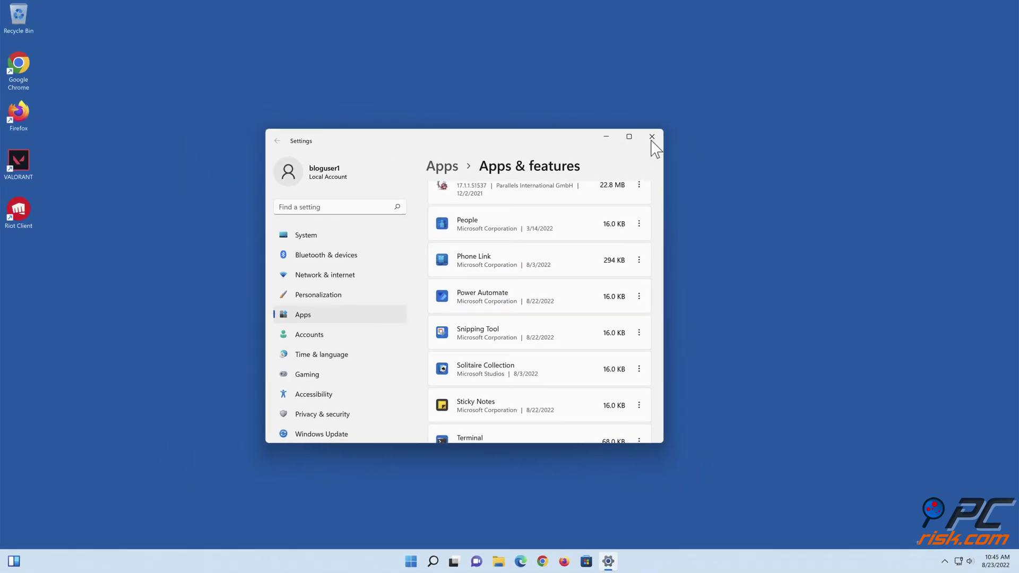
# Step: Close the Settings window and the Valorant launcher
pyautogui.click(651, 136)
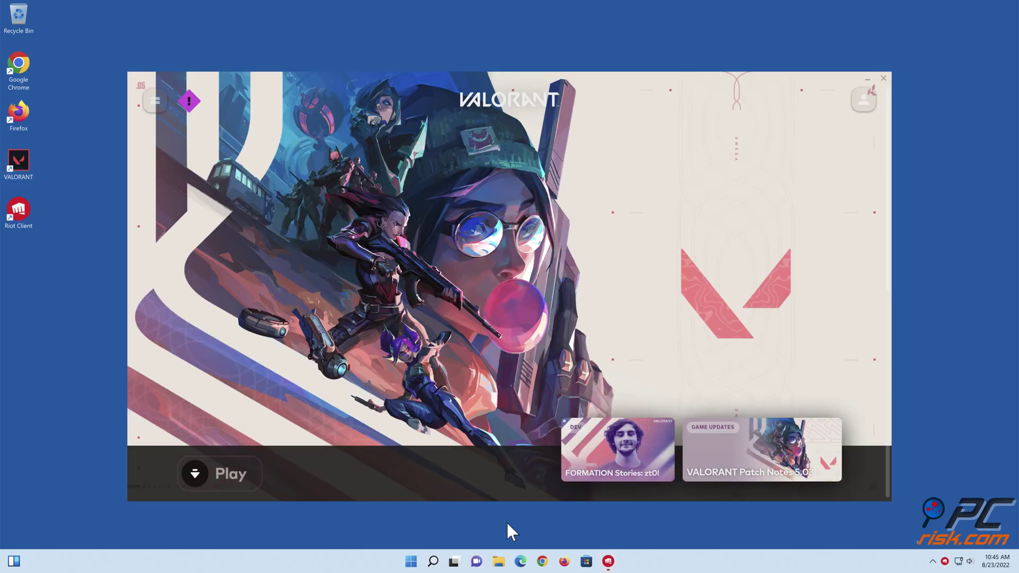
pyautogui.click(882, 79)
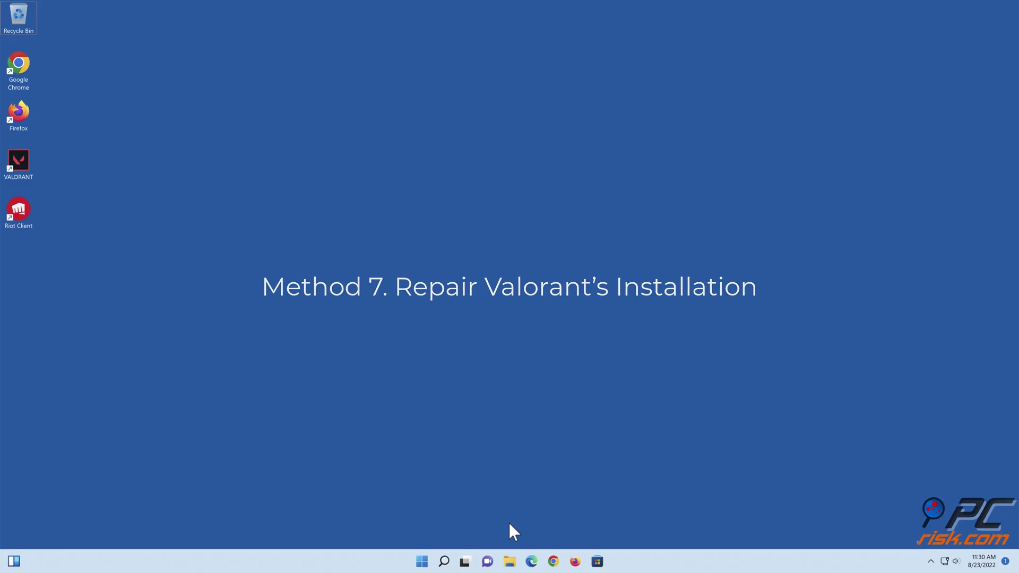
# Step: Load the playvalorant.com website in Microsoft Edge
pyautogui.click(534, 563)
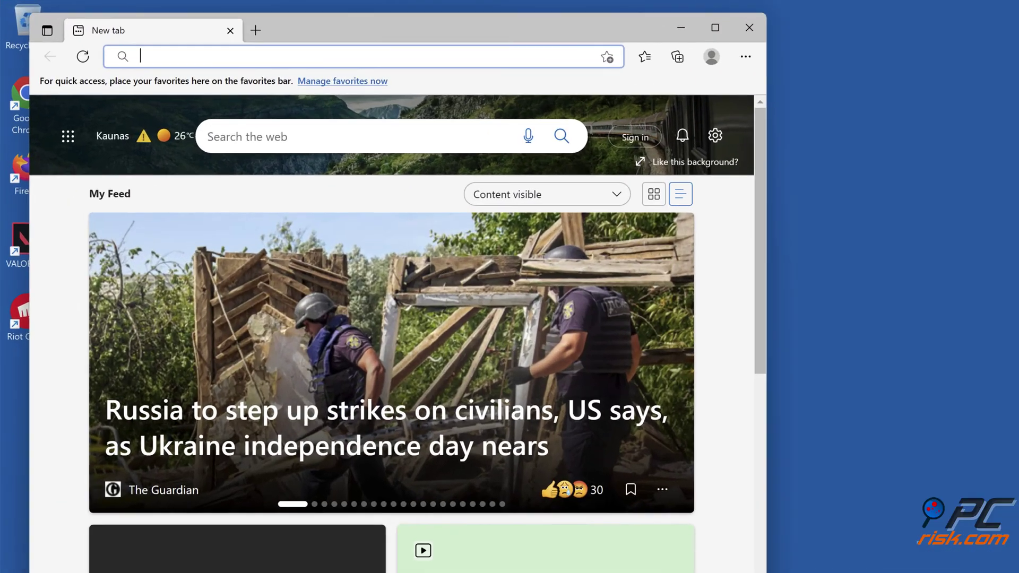
pyautogui.write('https://playvalorant.com/en-us/')
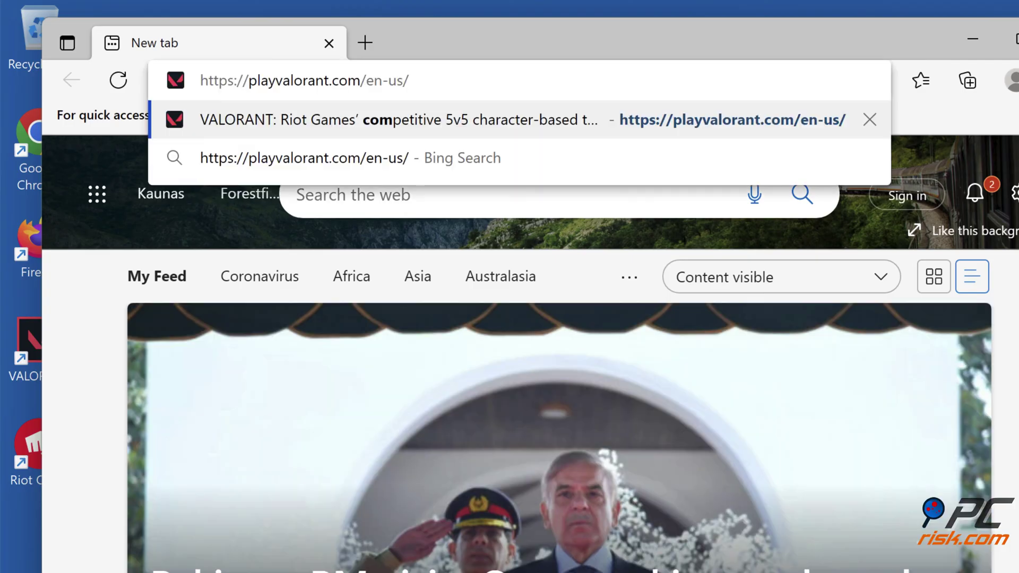
pyautogui.press('Return')
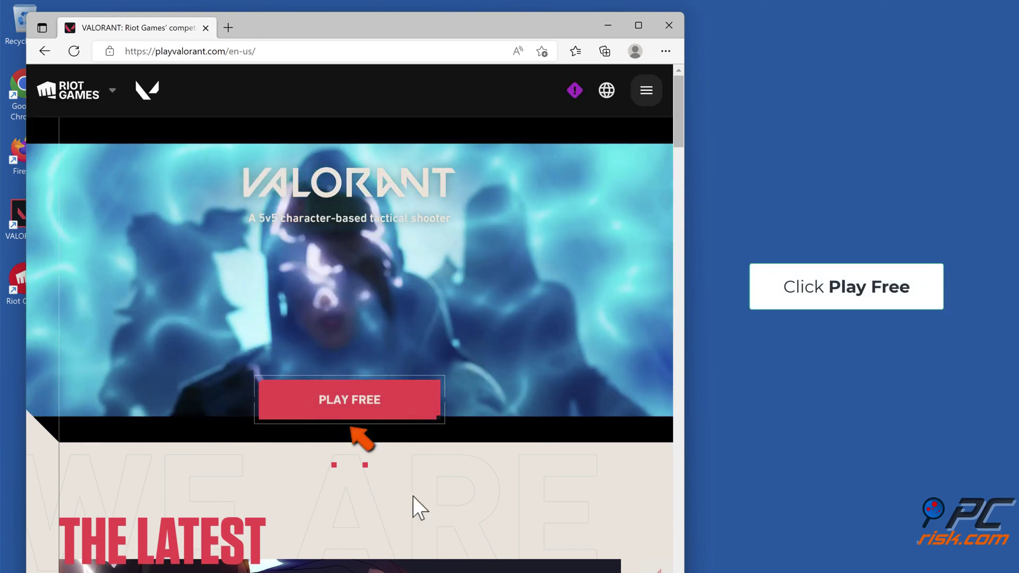
# Step: Sign in with the Riot account, then download and run the VALORANT installer
pyautogui.click(352, 414)
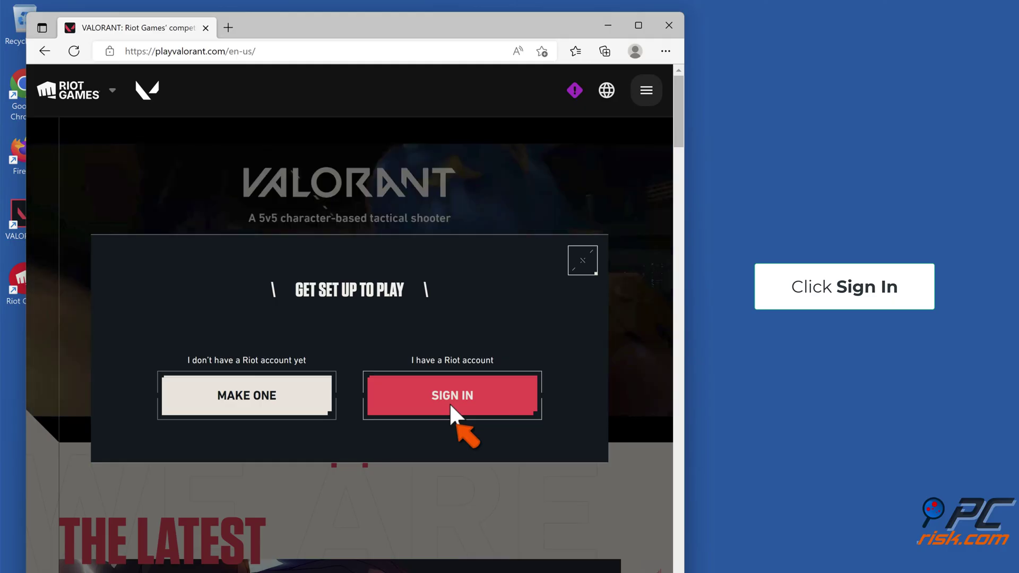
pyautogui.click(449, 402)
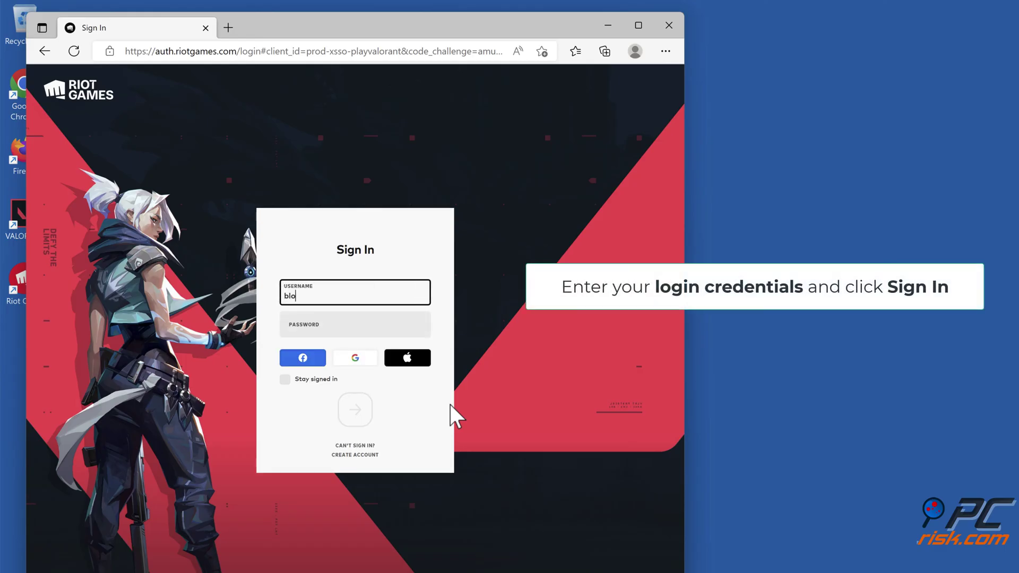
pyautogui.write('1337')
pyautogui.click(381, 330)
pyautogui.write('•')
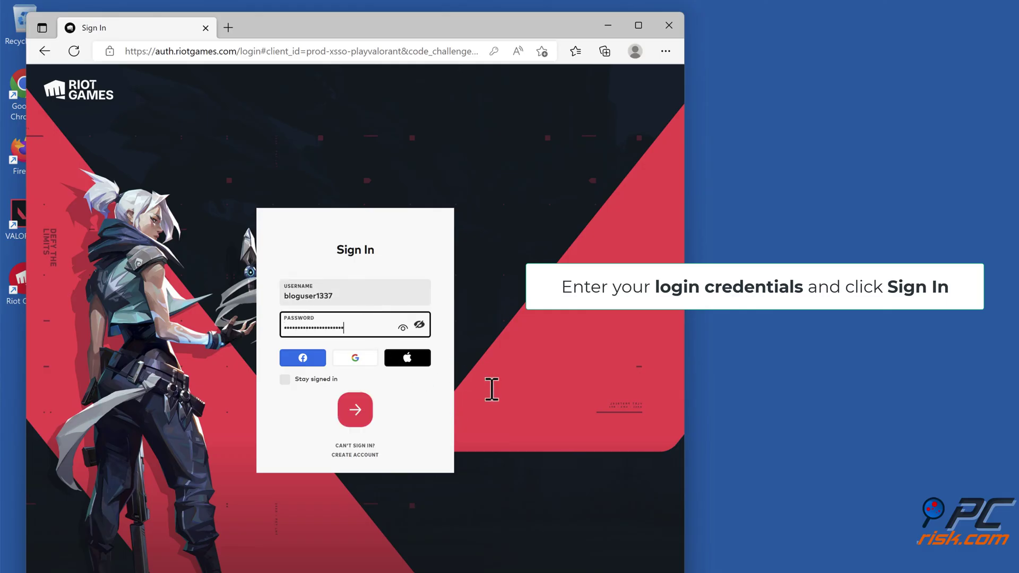
pyautogui.click(352, 416)
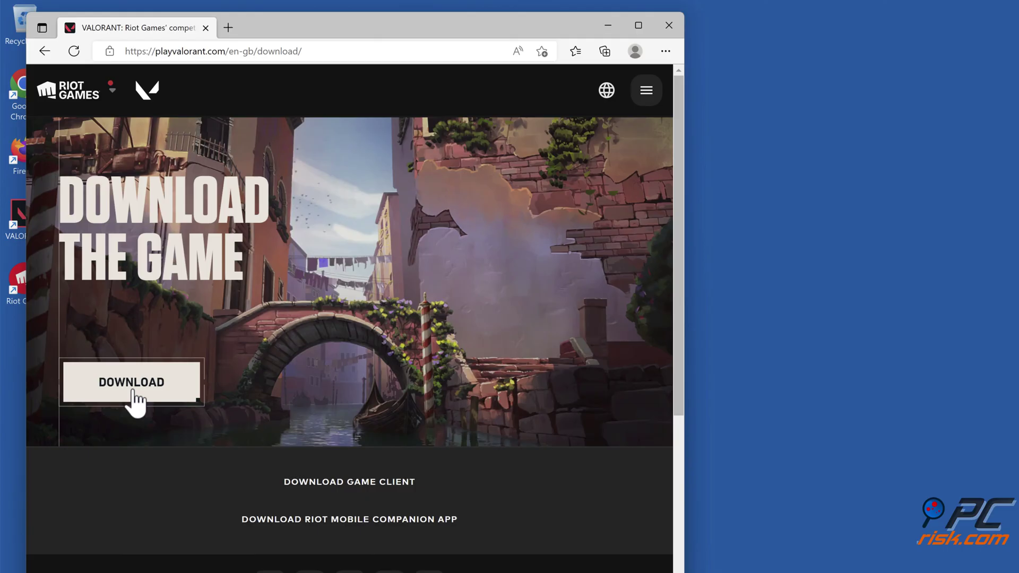
pyautogui.click(134, 393)
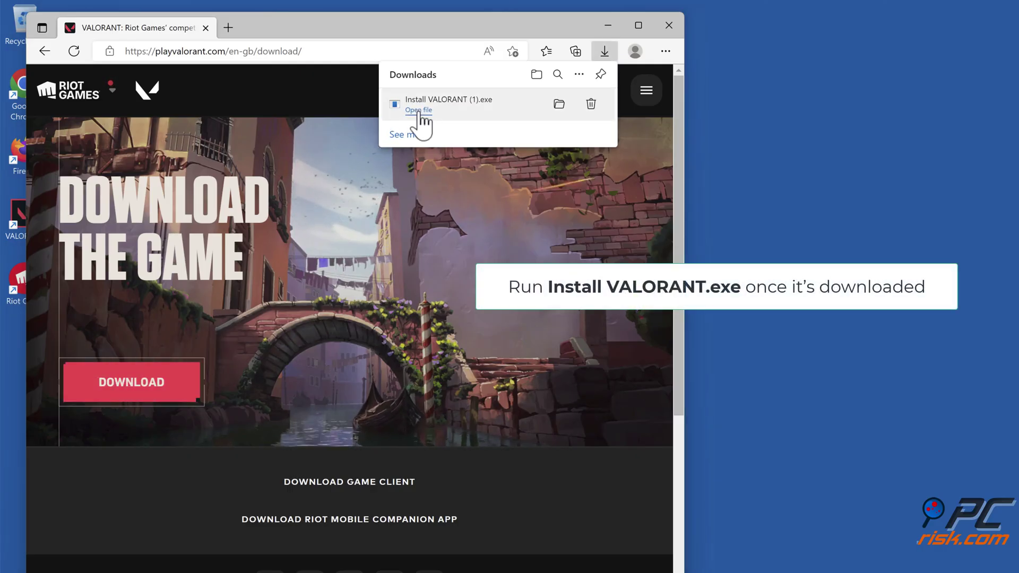
pyautogui.click(419, 110)
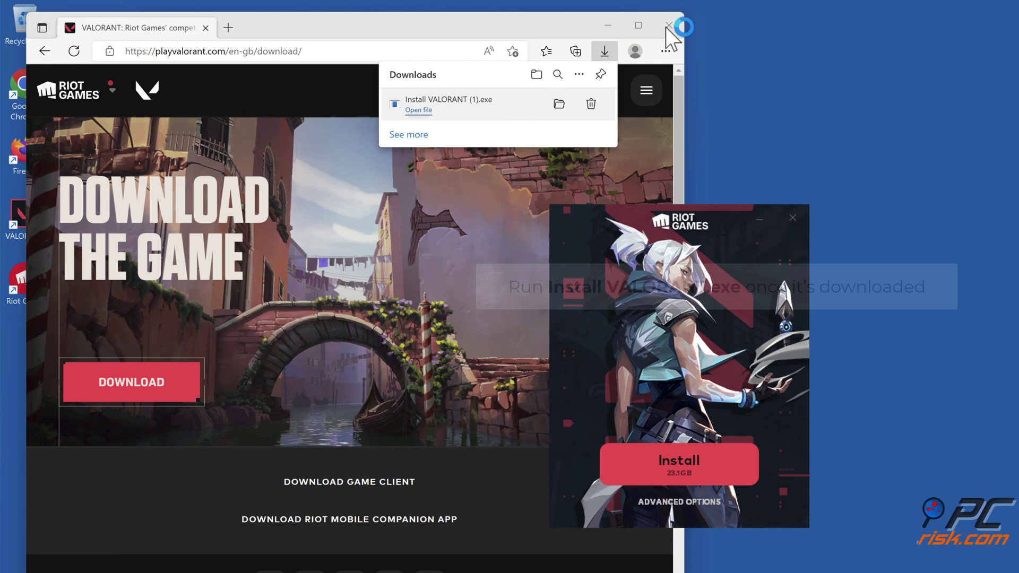
# Step: Close Edge, set the install path to C:\Riot Games, and start repairing Valorant
pyautogui.click(667, 26)
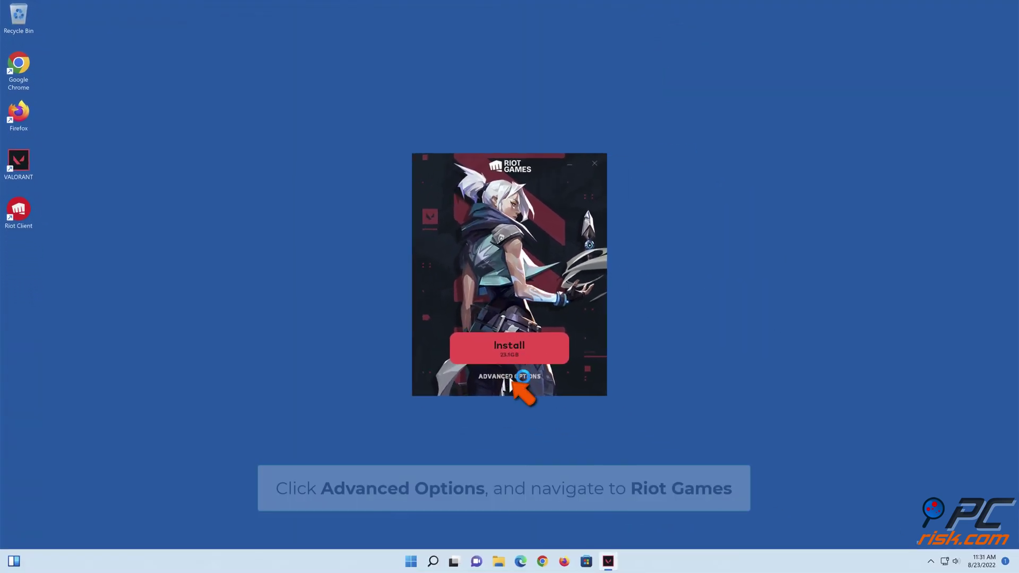
pyautogui.click(510, 377)
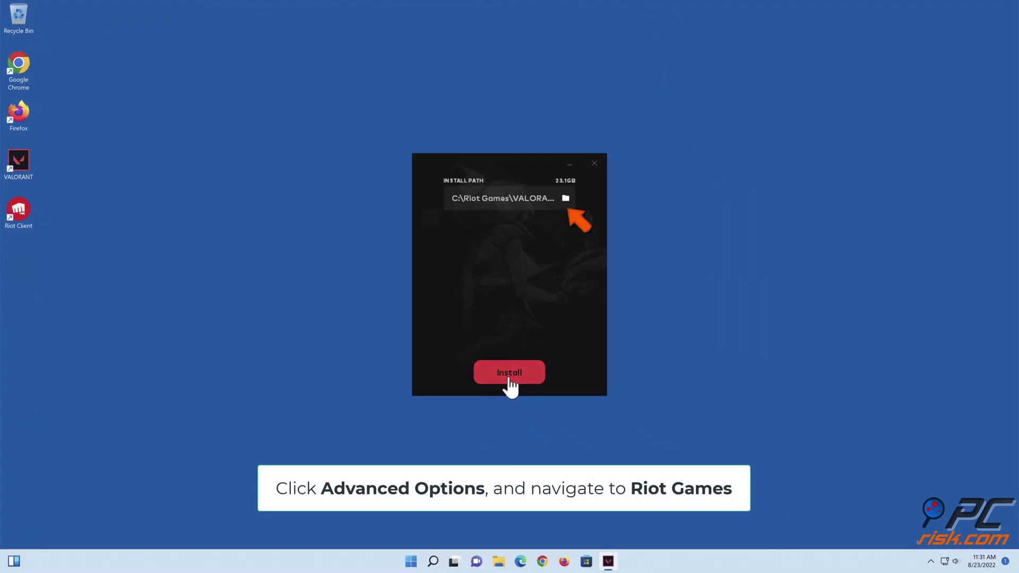
pyautogui.click(565, 199)
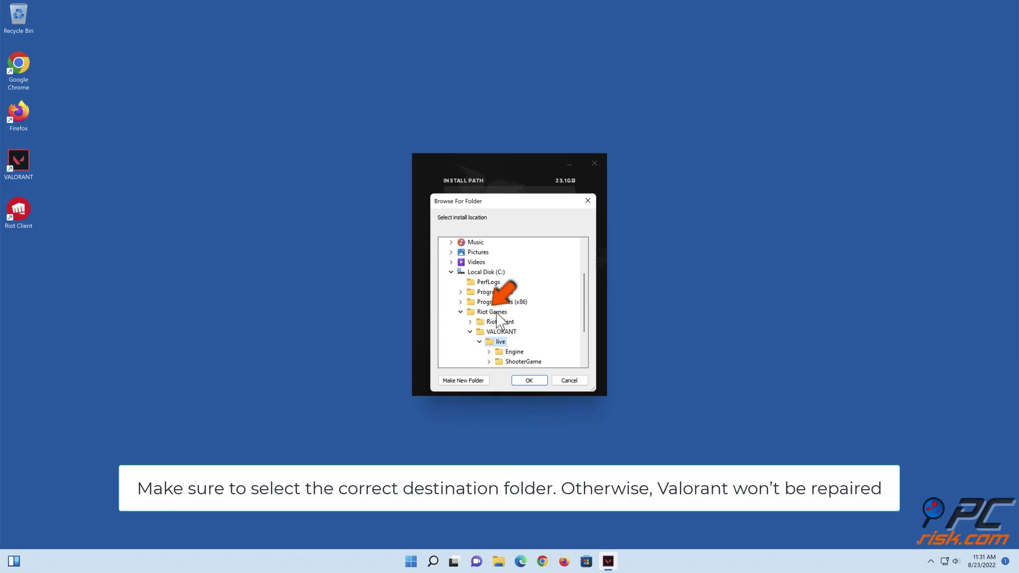
pyautogui.click(493, 312)
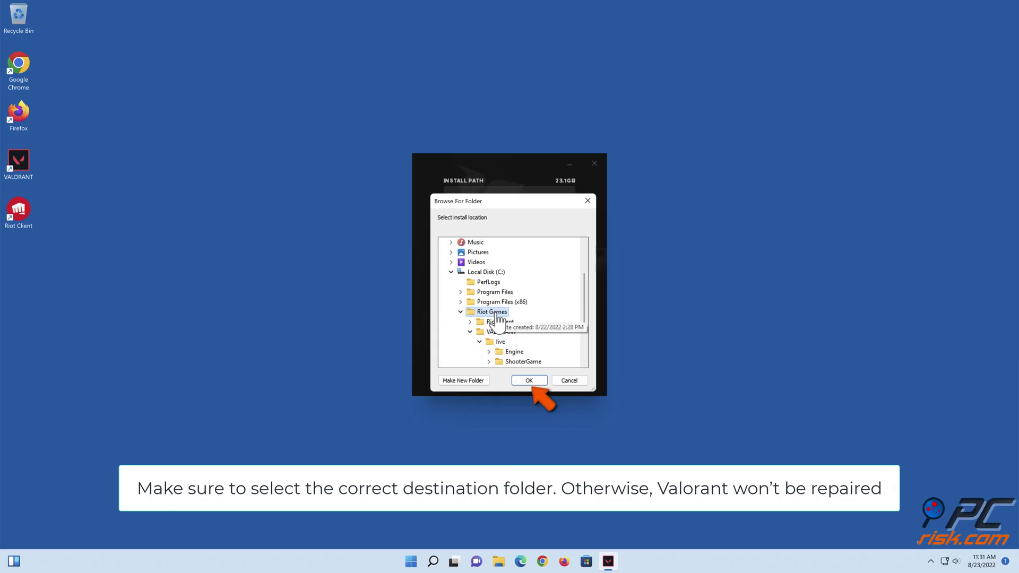
pyautogui.click(525, 381)
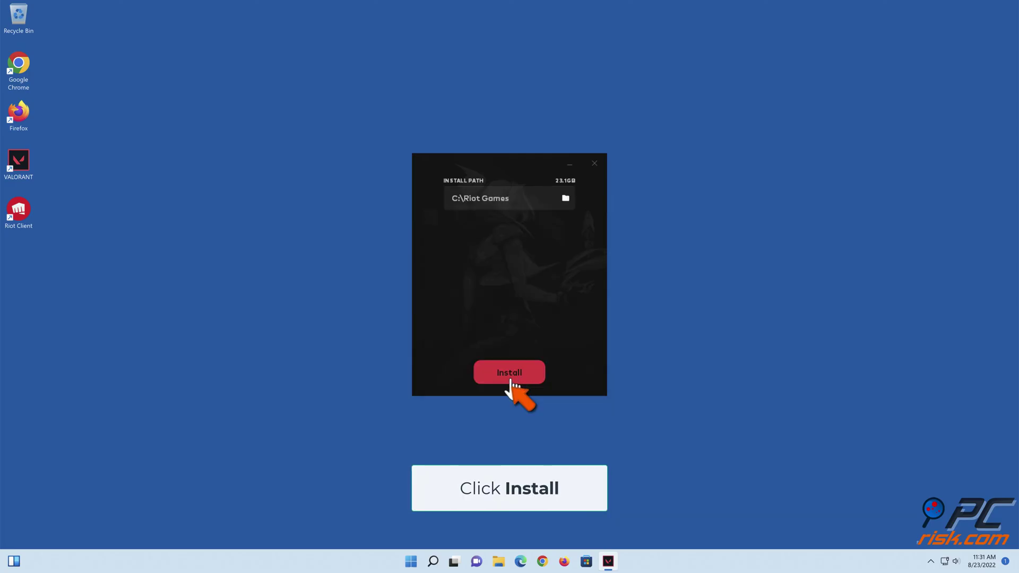
pyautogui.click(510, 377)
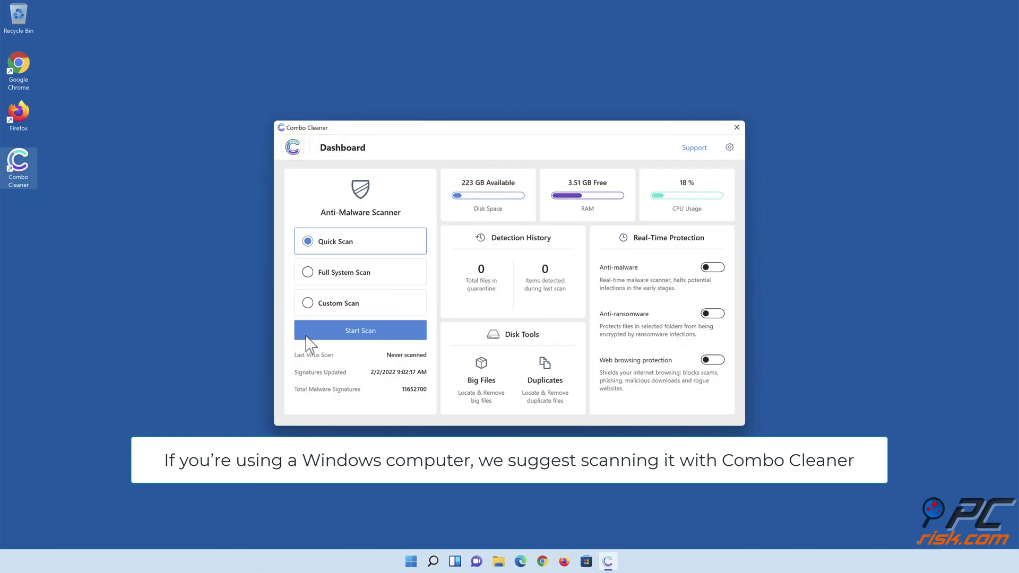
# Step: Quarantine the quick scan's 323 detections and switch on real-time Anti-malware protection
pyautogui.click(361, 335)
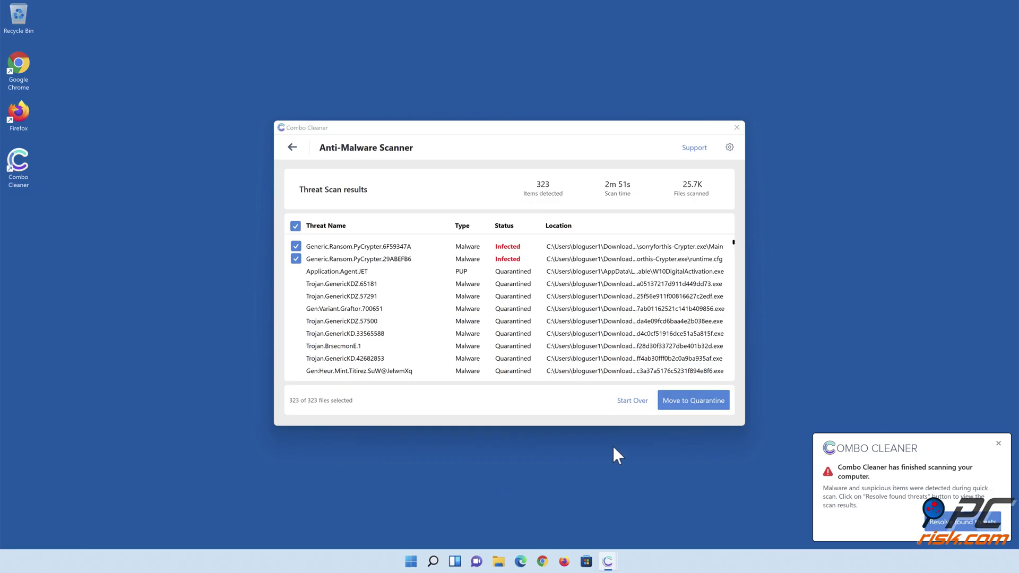
pyautogui.click(692, 401)
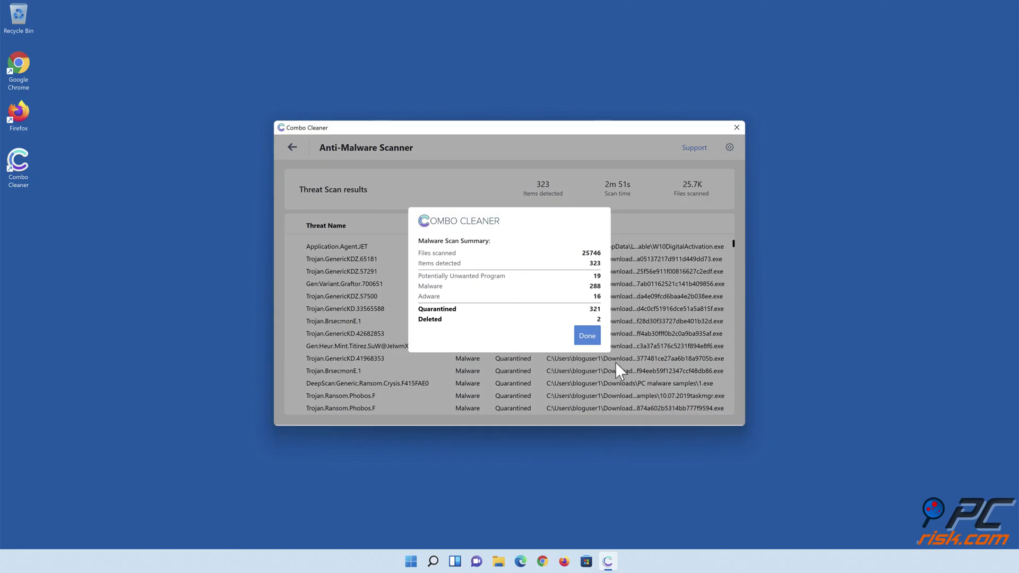
pyautogui.click(586, 341)
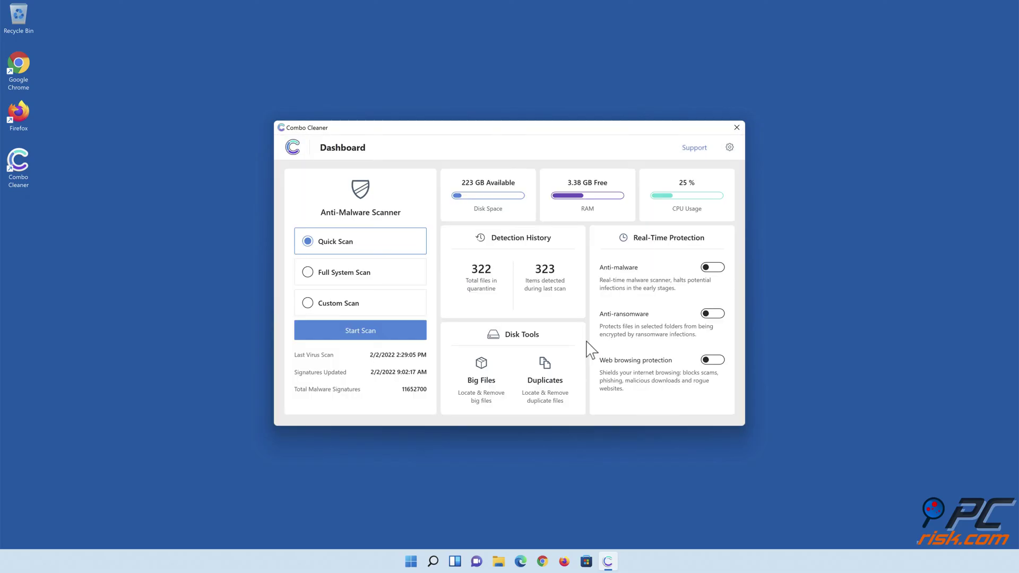
pyautogui.click(712, 269)
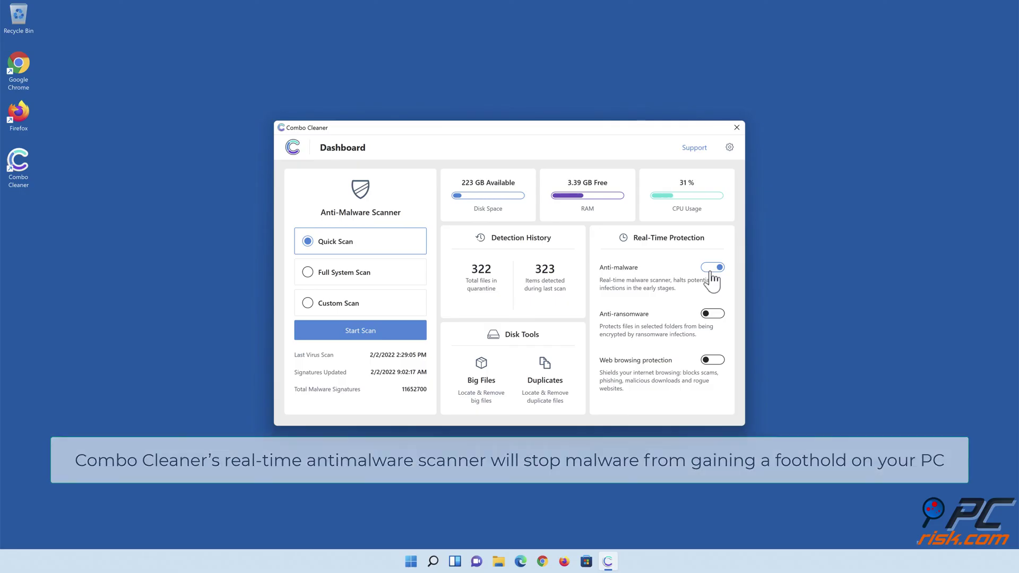
# Step: Add Libraries > Documents as an anti-ransomware protected folder, then return to the Combo Cleaner dashboard
pyautogui.click(713, 315)
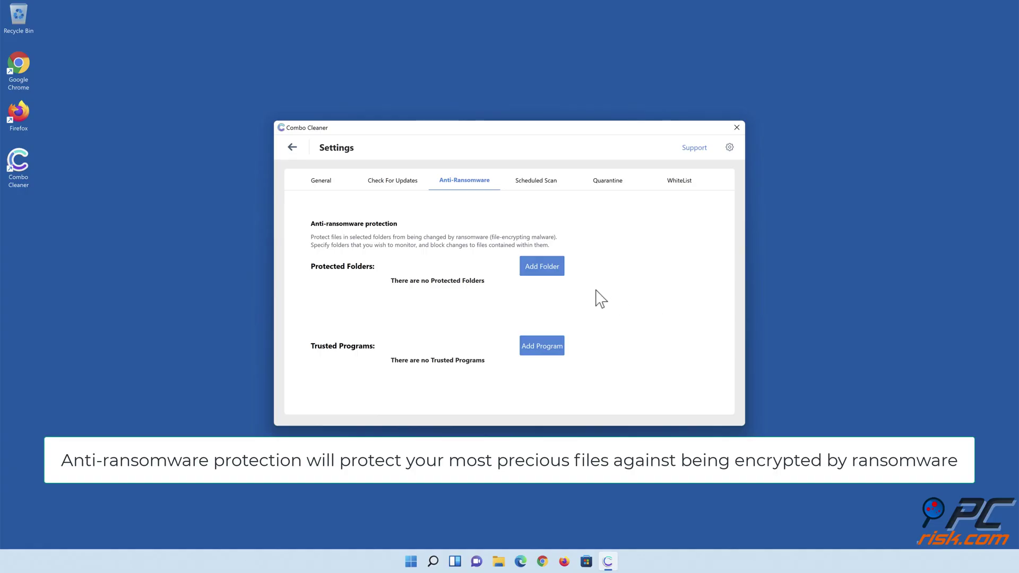
pyautogui.click(544, 272)
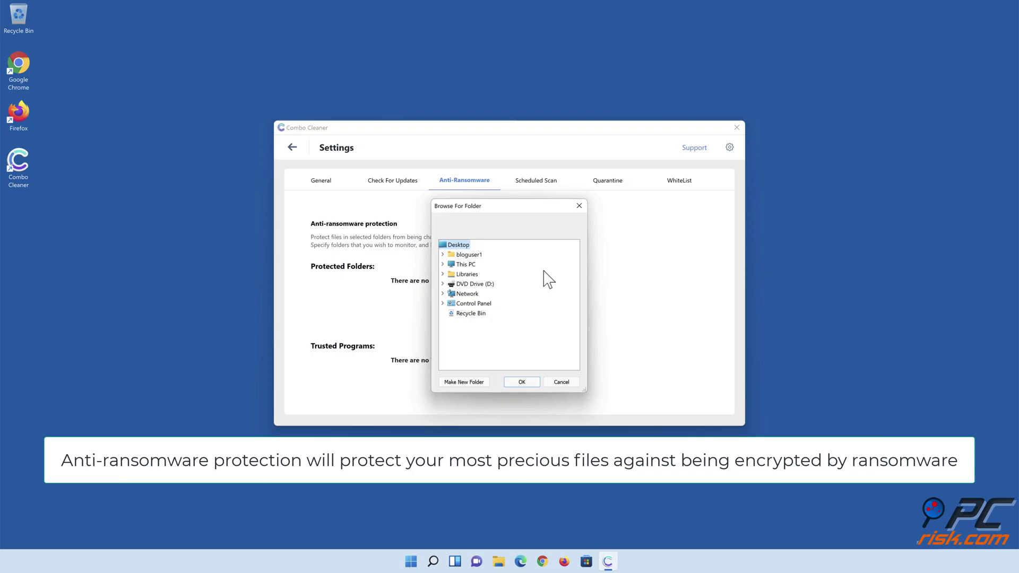
pyautogui.click(441, 274)
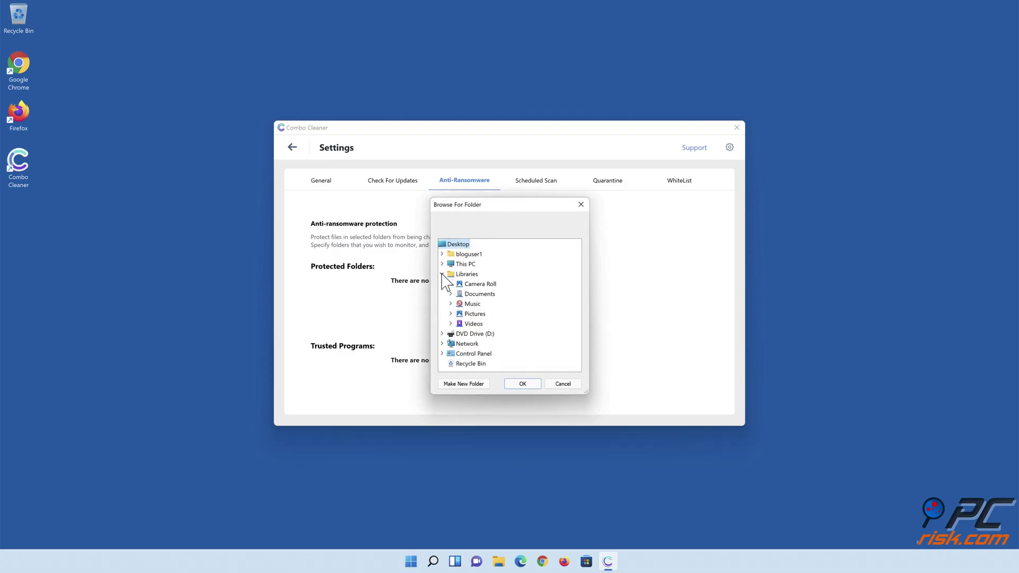
pyautogui.click(451, 294)
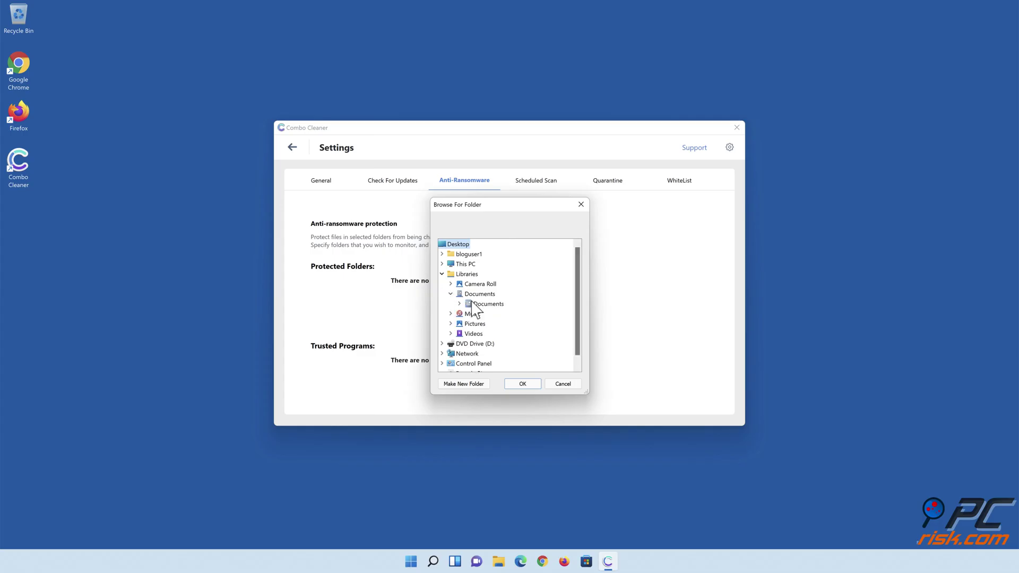
pyautogui.click(478, 304)
pyautogui.click(523, 383)
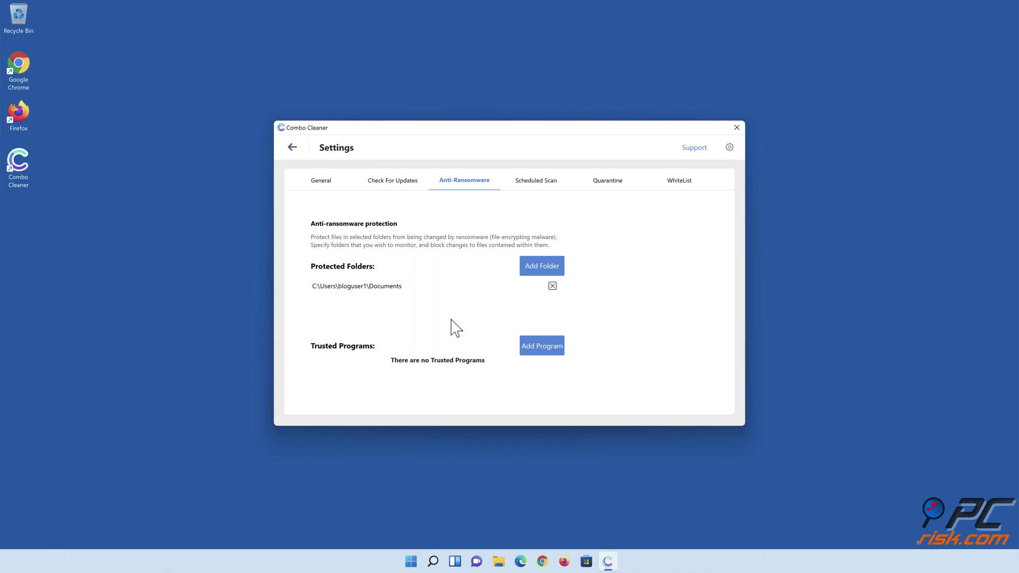
pyautogui.click(292, 148)
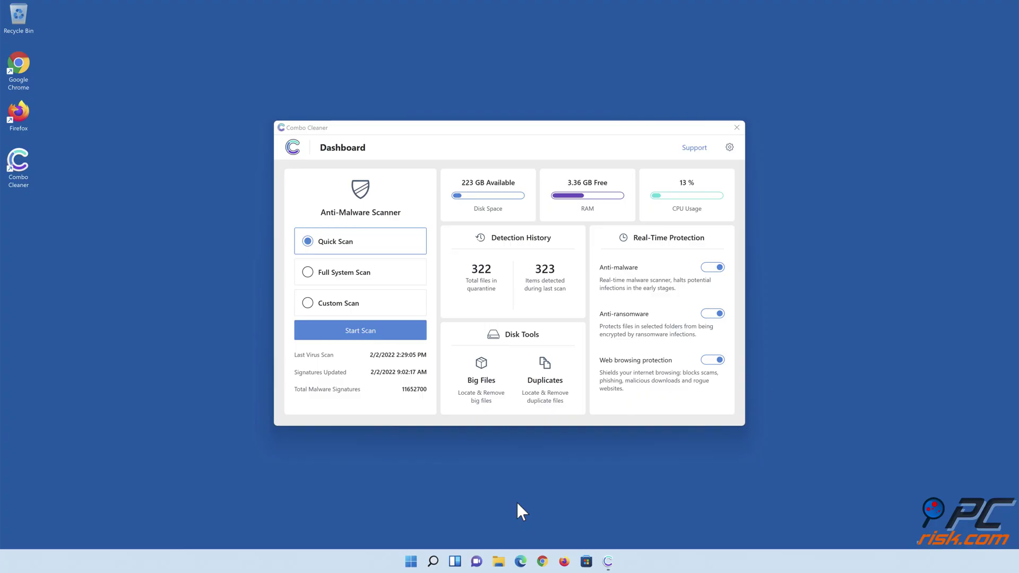
# Step: Close Combo Cleaner from its title bar, leaving all three real-time protections on
pyautogui.click(737, 128)
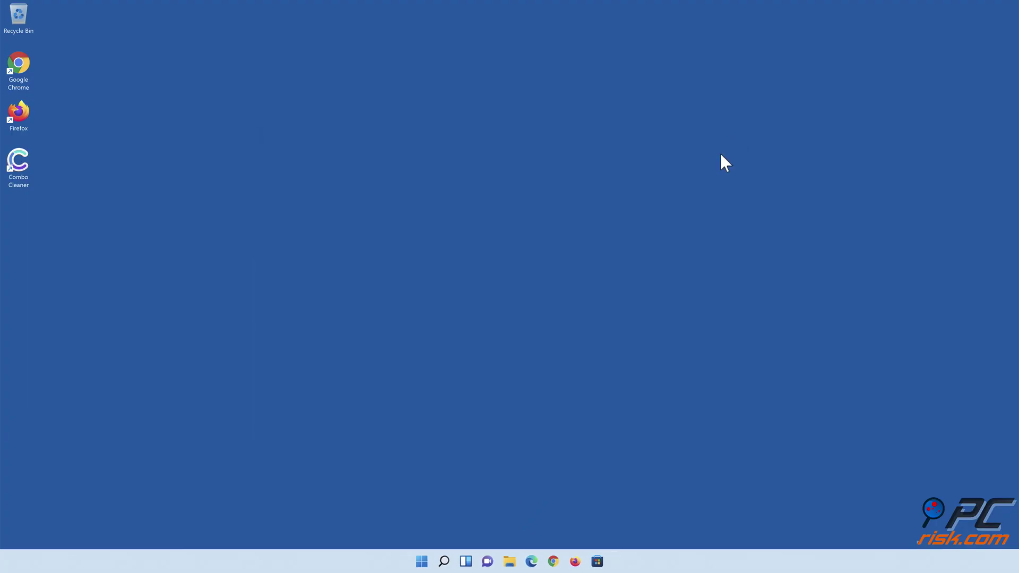